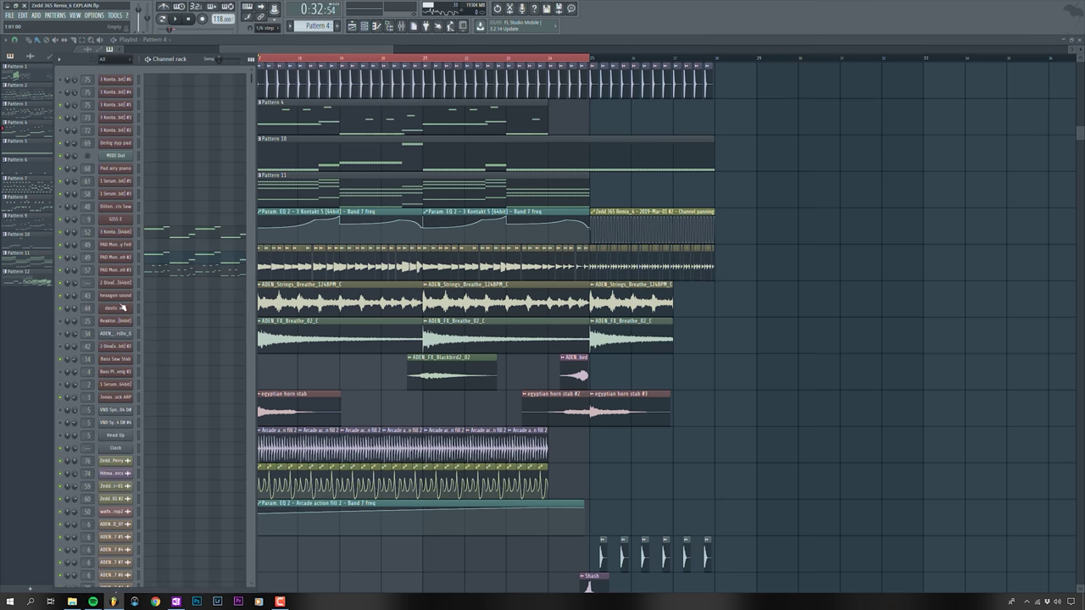
- Open the Kontakt instrument and mixer track of PAD Mono.Poly Feit #3 and review its notes in the piano roll during playback
{"action": "left_click", "coordinate": [117, 264]}
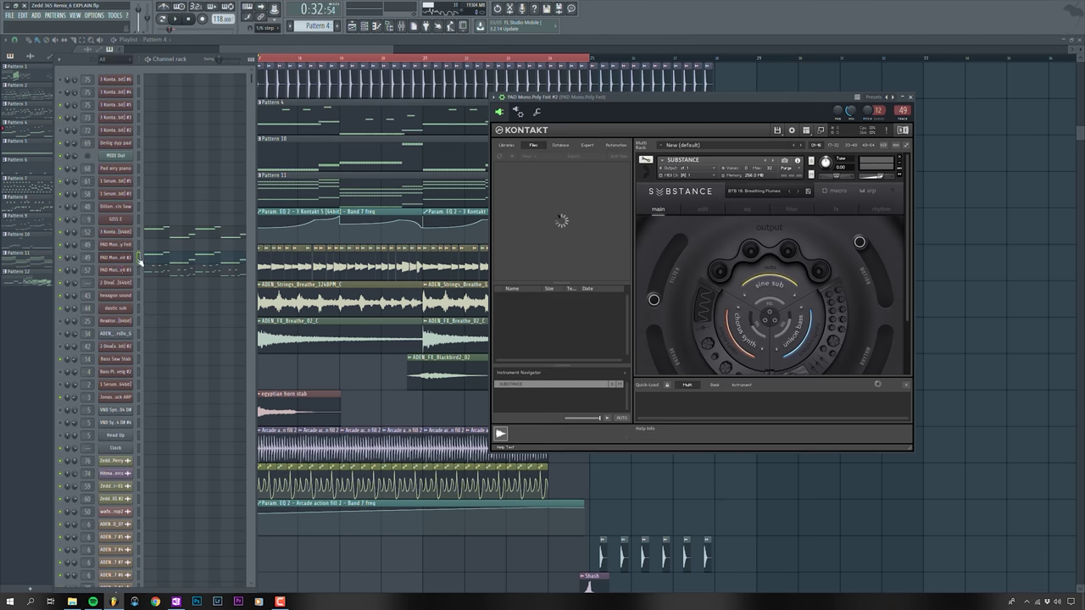
{"action": "left_click", "coordinate": [120, 269]}
{"action": "left_click", "coordinate": [403, 26]}
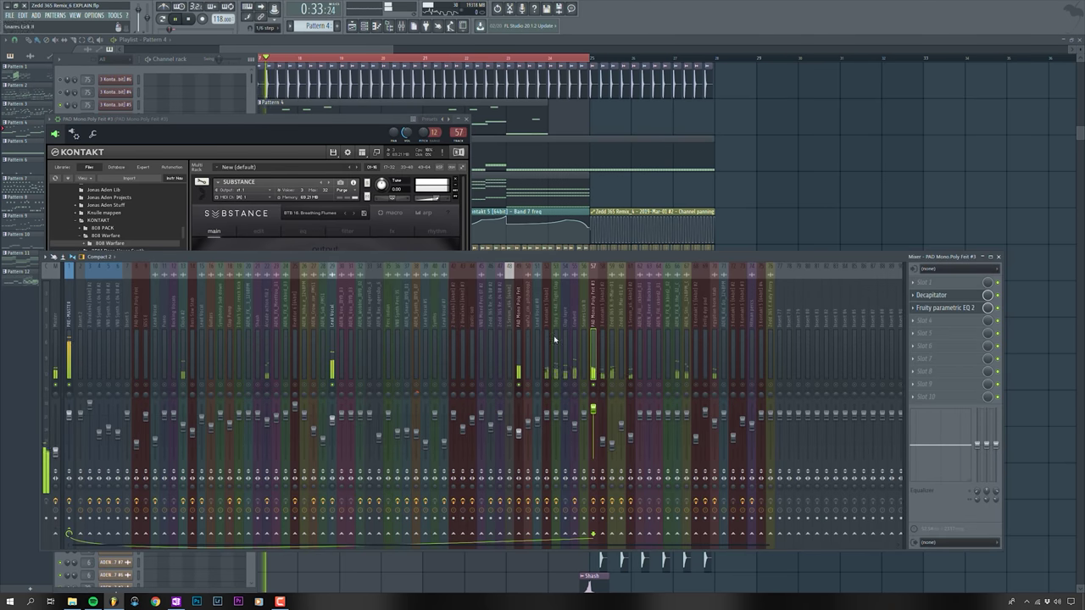
{"action": "left_click", "coordinate": [181, 69]}
{"action": "left_click", "coordinate": [173, 270]}
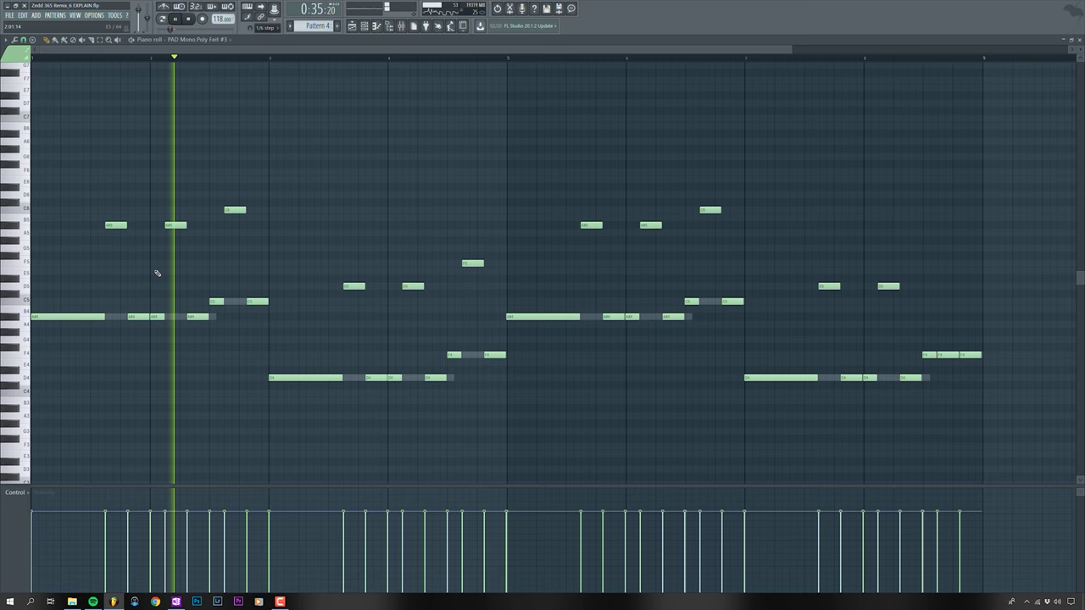
{"action": "key", "text": "space"}
- Inspect the mixer tracks of Lead Vocal, PAD Mono.Poly Feit #3 and PAD Mono.Poly Feit, and listen to the pad layer
{"action": "left_click", "coordinate": [401, 26]}
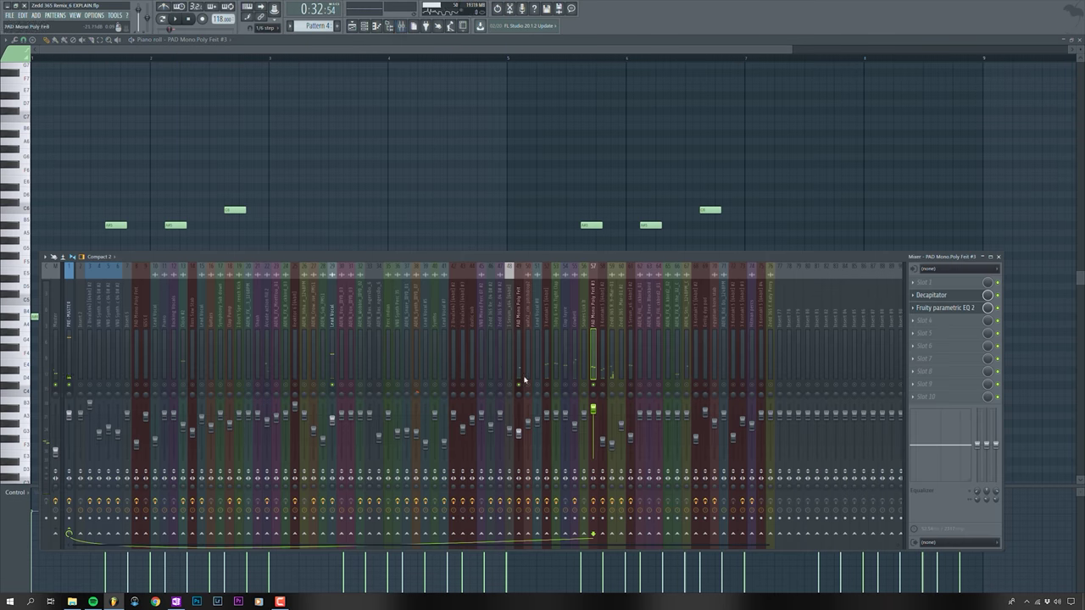
{"action": "left_click", "coordinate": [335, 348]}
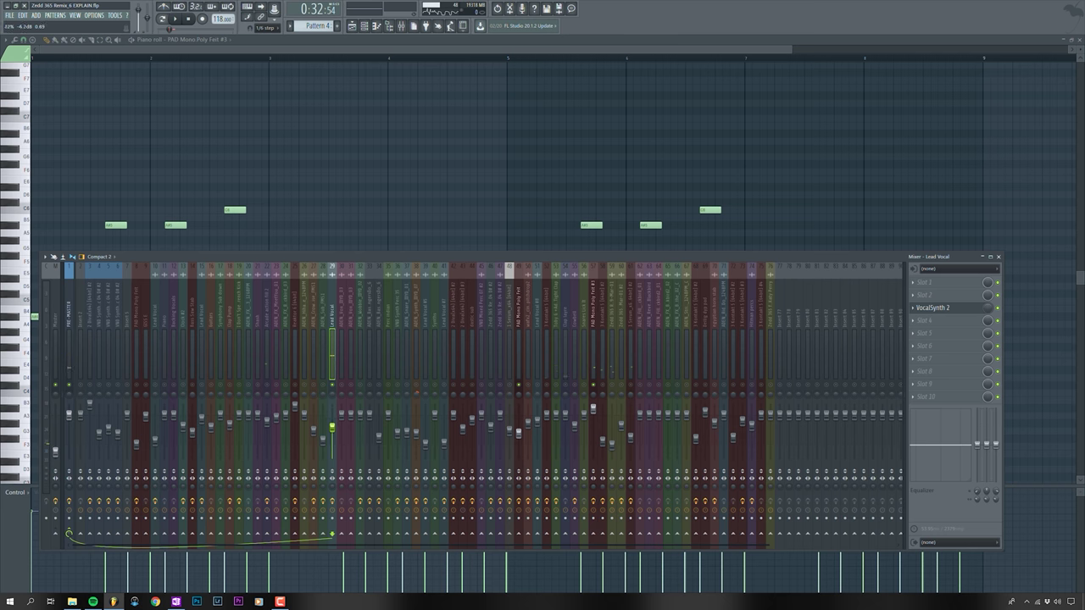
{"action": "left_click", "coordinate": [594, 340]}
{"action": "left_click", "coordinate": [518, 348]}
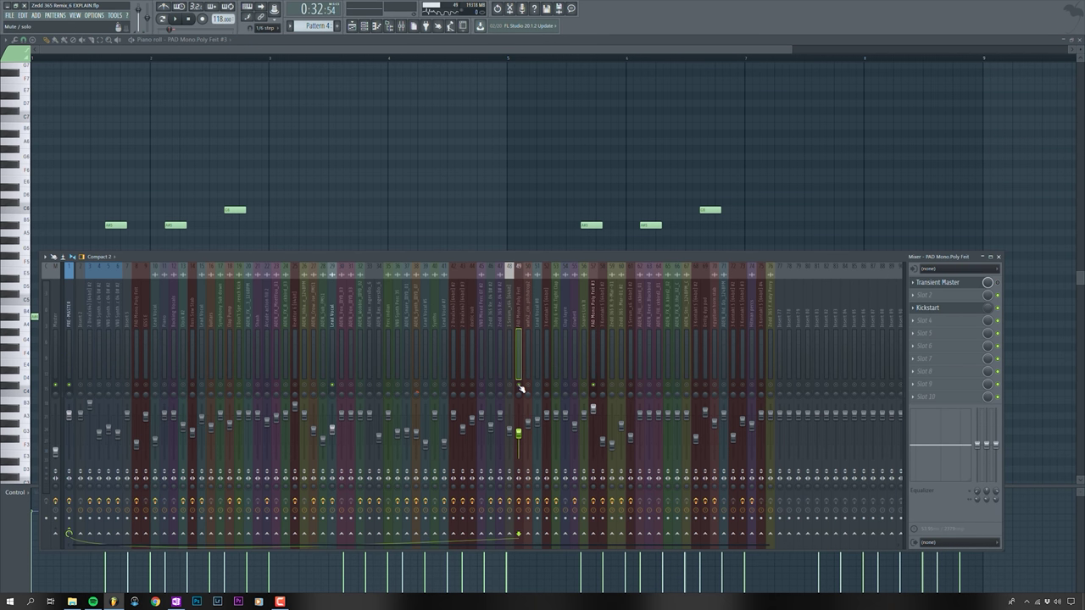
{"action": "key", "text": "space"}
- Return to the playlist arrangement and play the looped section while watching the mixer tracks
{"action": "right_click", "coordinate": [416, 172]}
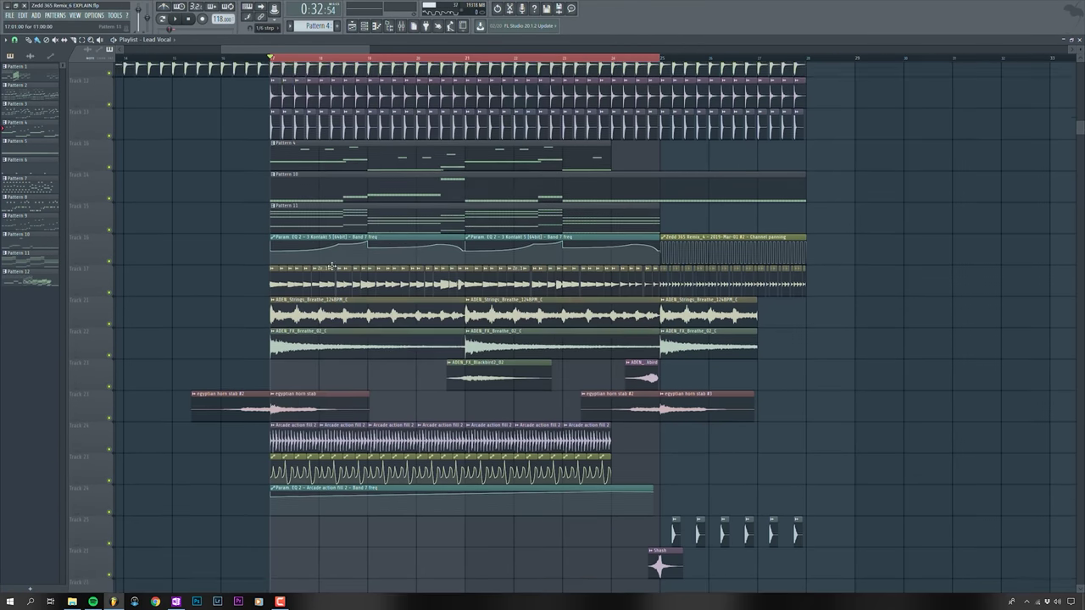
{"action": "scroll", "coordinate": [331, 268], "scroll_direction": "down", "scroll_amount": 1}
{"action": "key", "text": "space"}
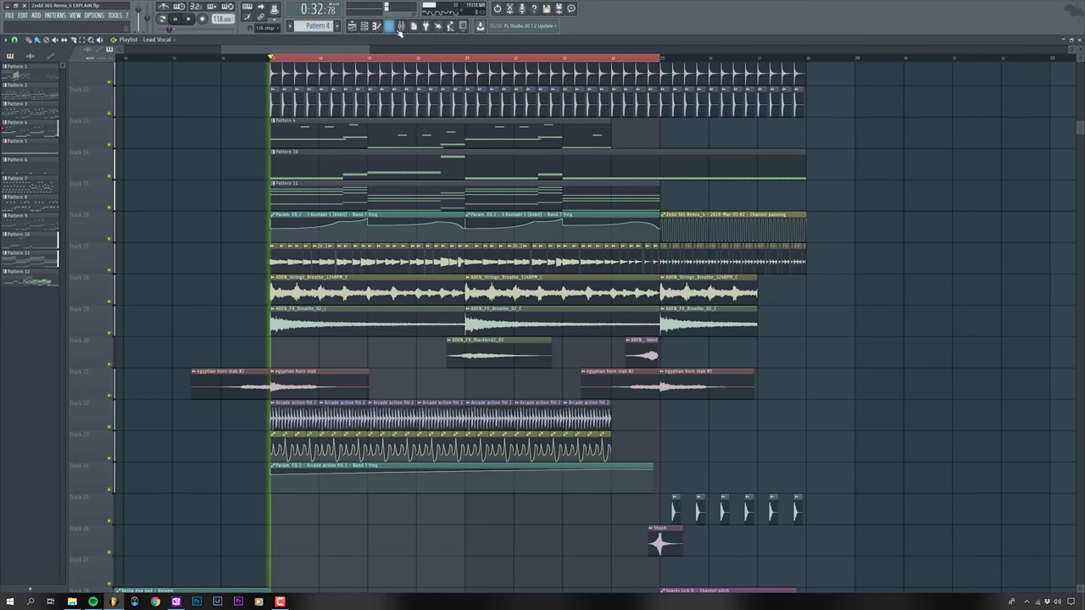
{"action": "key", "text": "F9"}
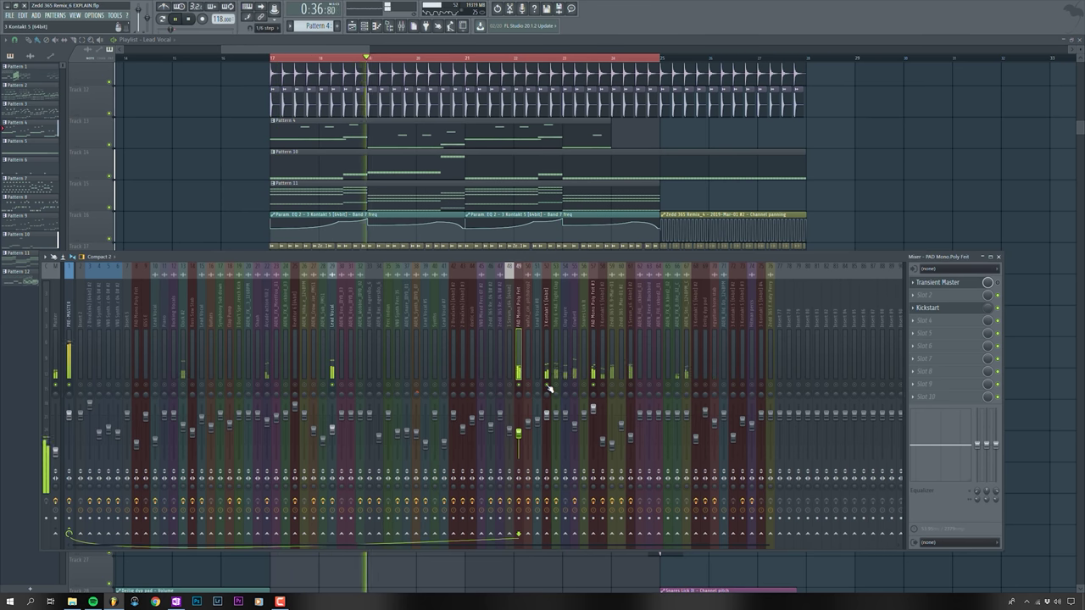
- Examine PAD Mono.Poly Feit #3 through its Kontakt window, mixer effects and piano-roll notes, and play it
{"action": "left_click", "coordinate": [362, 26]}
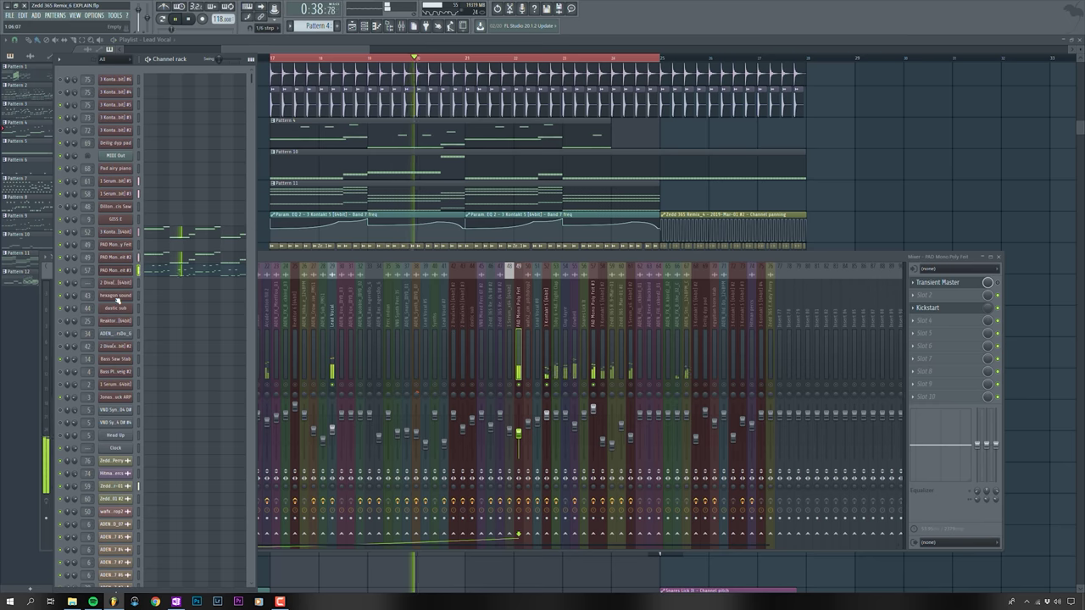
{"action": "left_click", "coordinate": [130, 270]}
{"action": "left_click", "coordinate": [583, 355]}
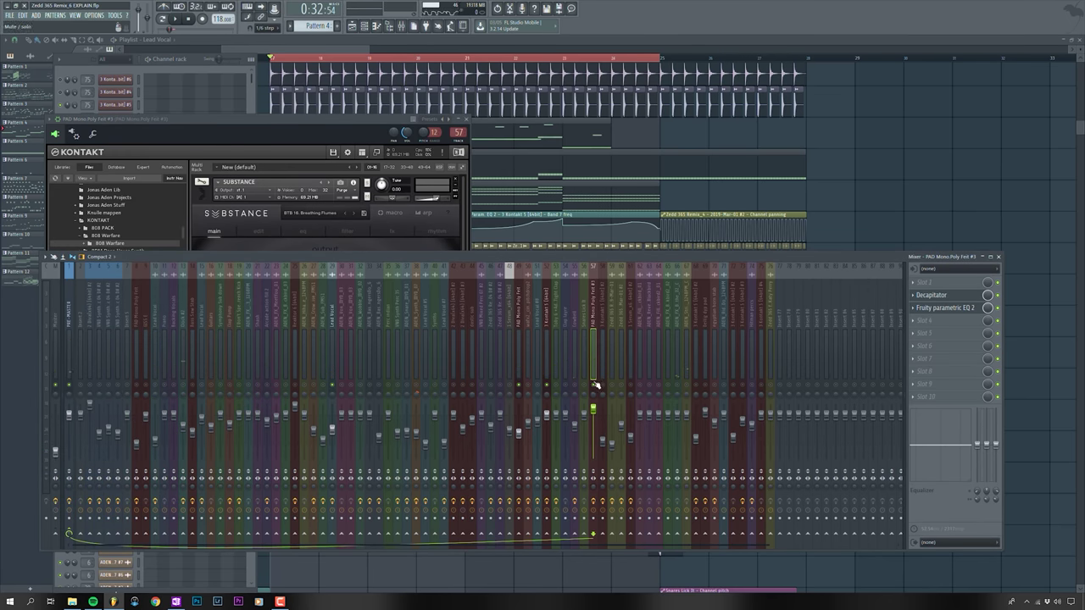
{"action": "left_click", "coordinate": [200, 63]}
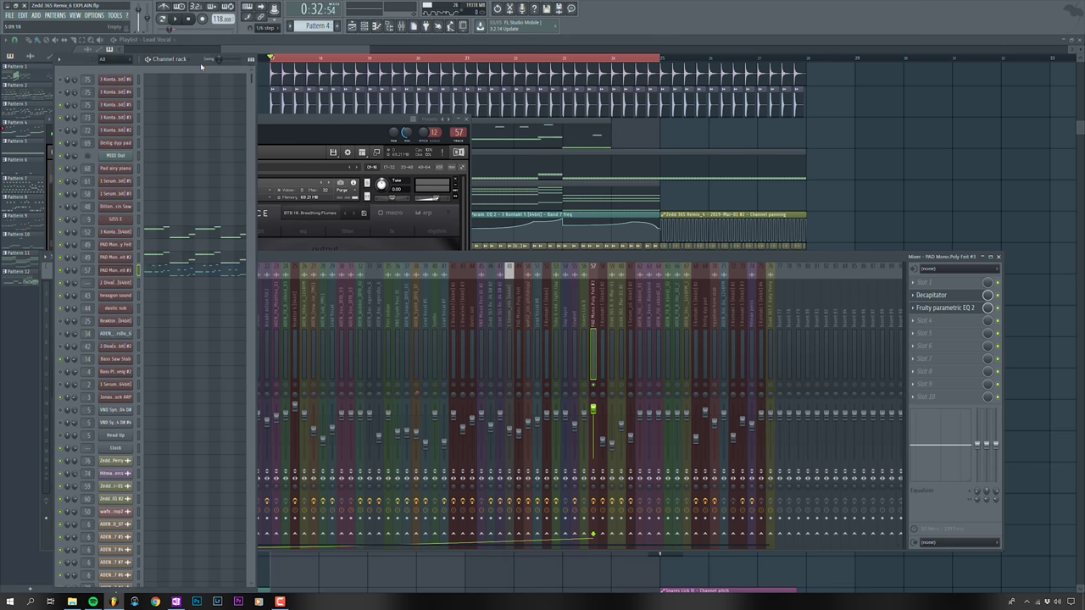
{"action": "left_click", "coordinate": [152, 273]}
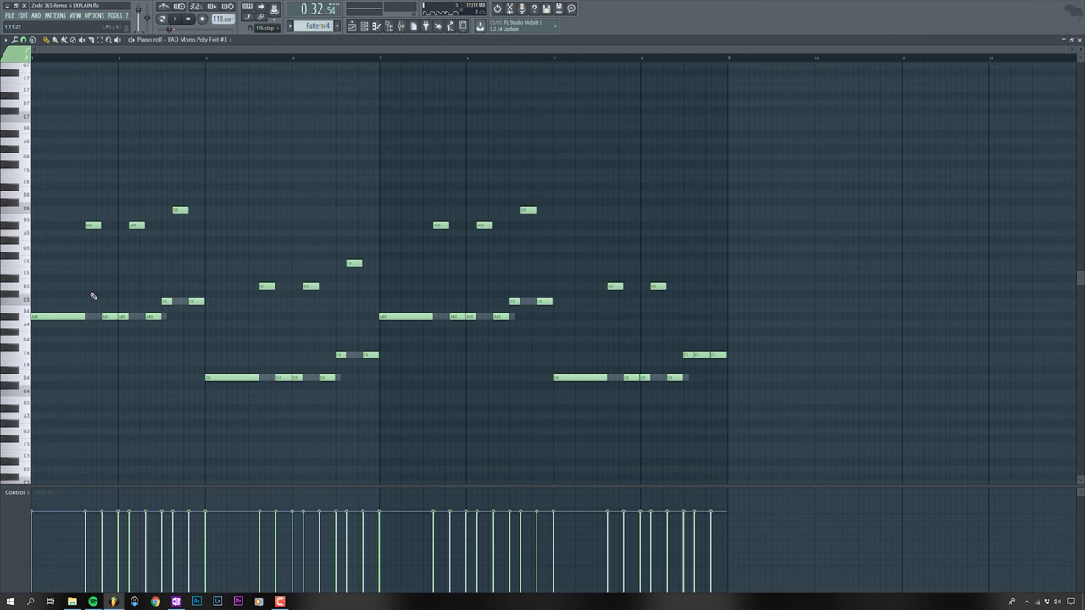
{"action": "key", "text": "space"}
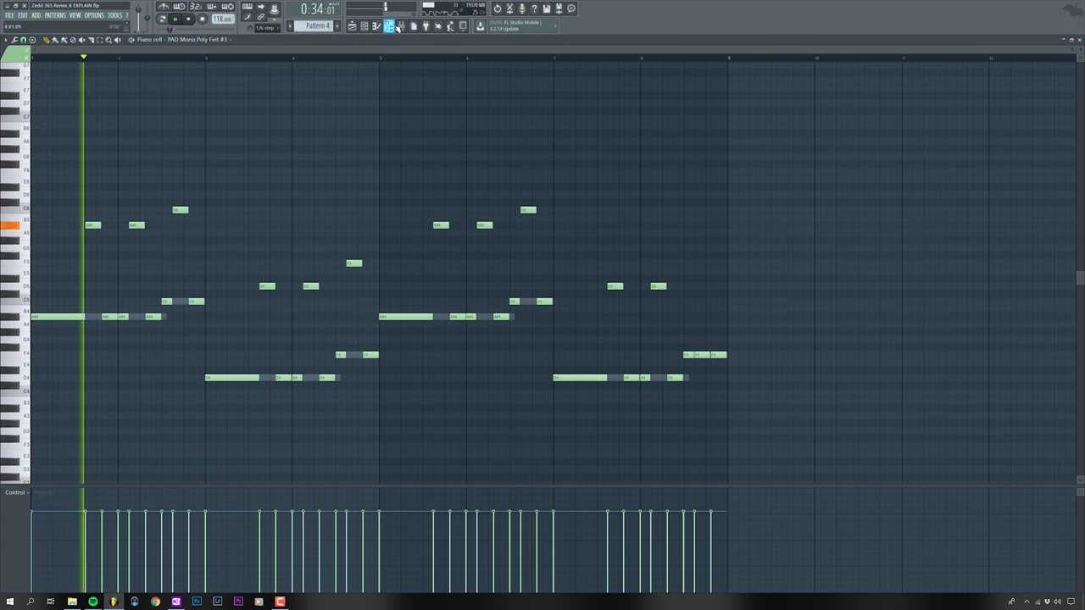
- Follow the pattern and automation clips in the playlist during playback, then stop the song
{"action": "left_click", "coordinate": [354, 26]}
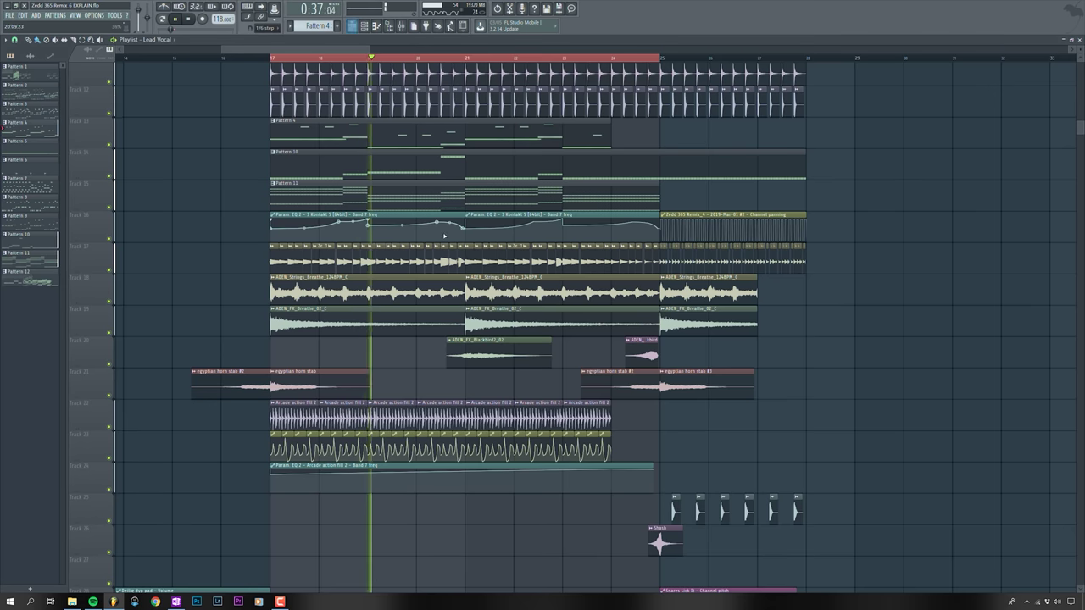
{"action": "left_click", "coordinate": [402, 27]}
{"action": "left_click", "coordinate": [401, 26]}
{"action": "scroll", "coordinate": [389, 274], "scroll_direction": "up", "scroll_amount": 4}
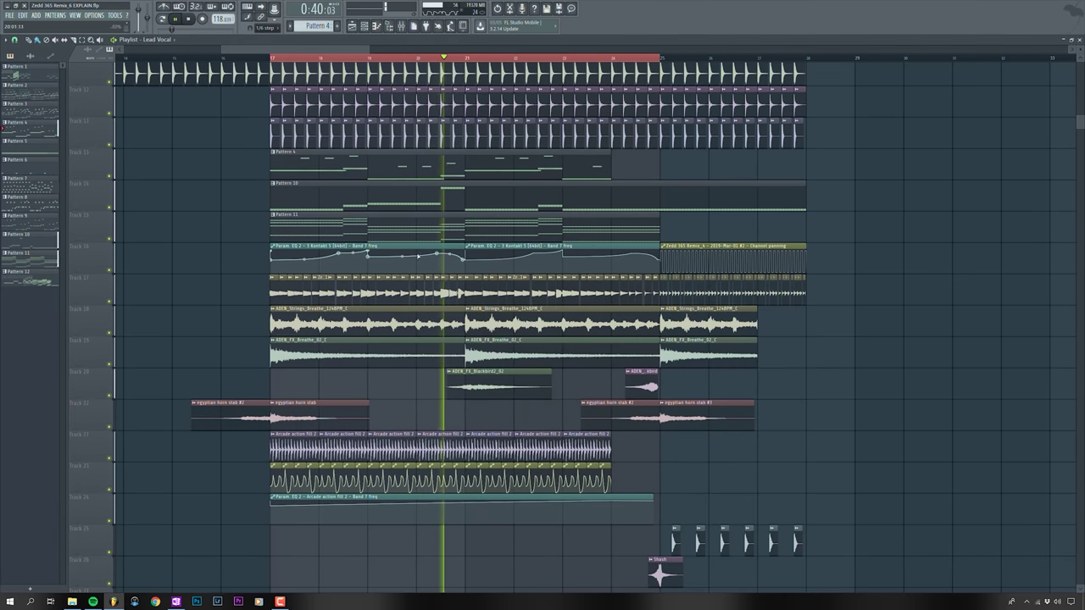
{"action": "key", "text": "space"}
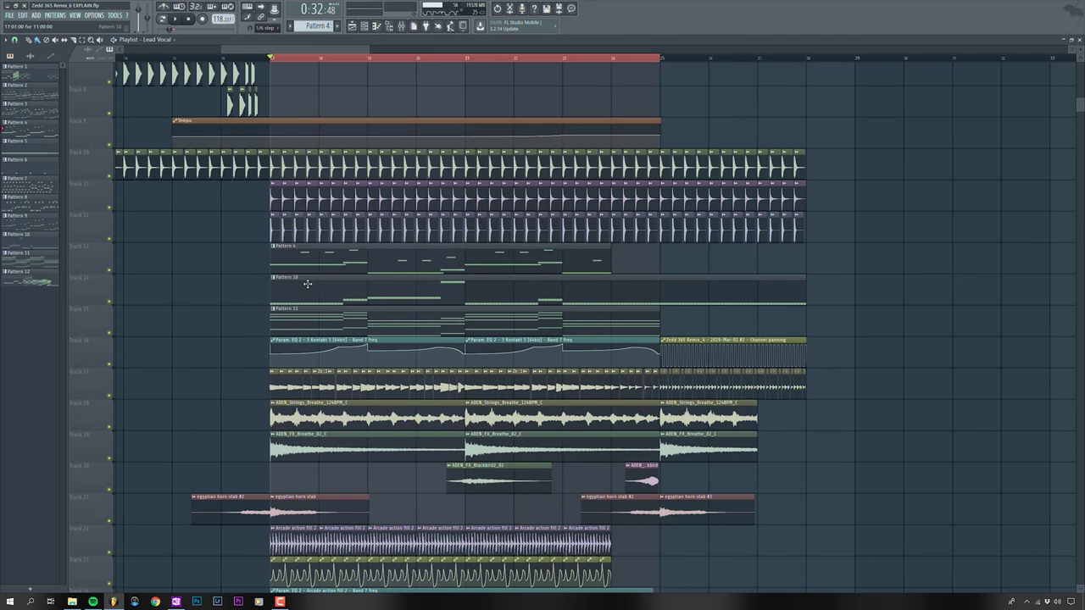
- Show the Pattern 10 channel with its Serum #3 instrument and the effects on its mixer track
{"action": "left_click", "coordinate": [391, 27]}
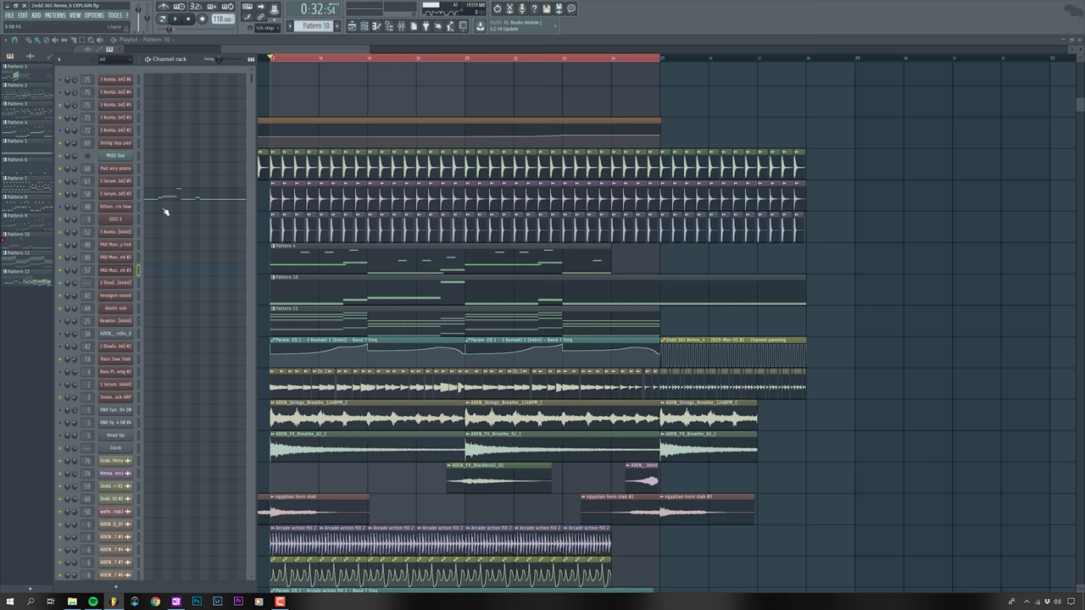
{"action": "left_click", "coordinate": [403, 26]}
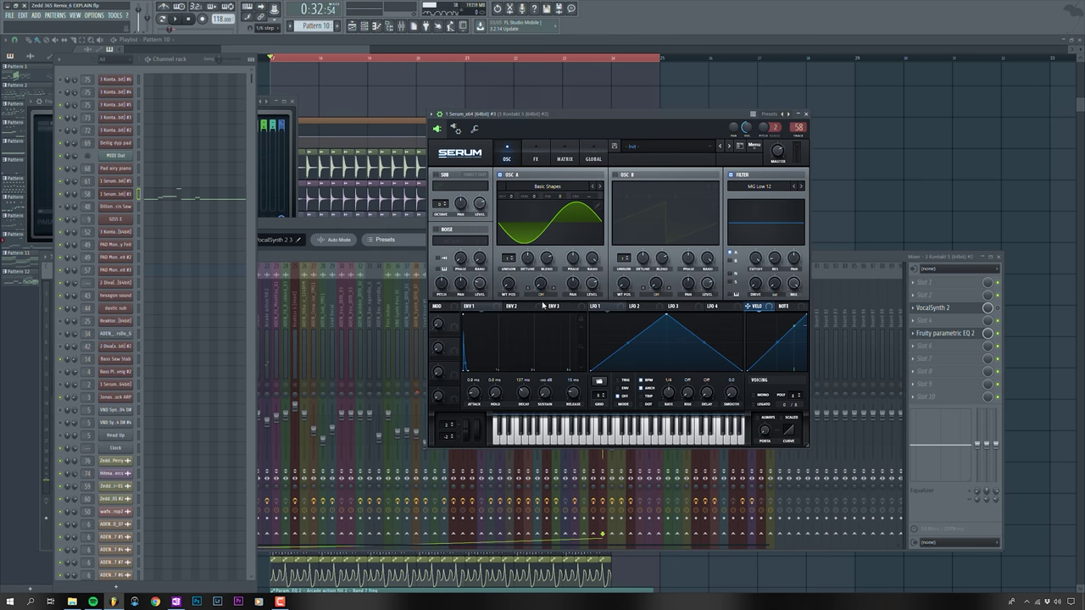
{"action": "left_click", "coordinate": [896, 258]}
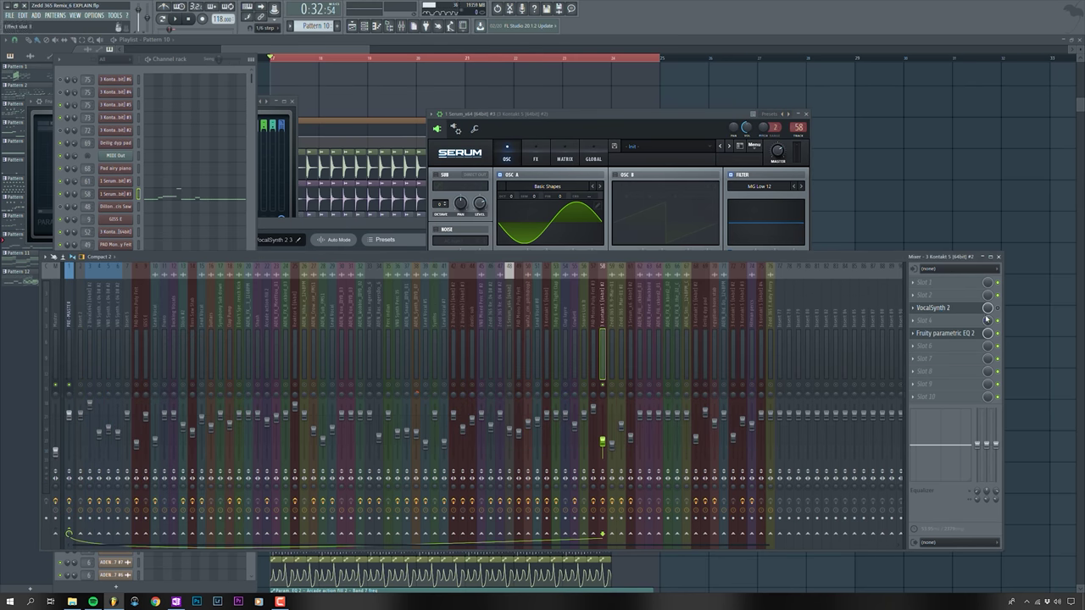
- Enable VocalSynth 2 on the Pattern 10 Serum's mixer track and inspect its window alongside Fruity parametric EQ 2
{"action": "left_click", "coordinate": [962, 312]}
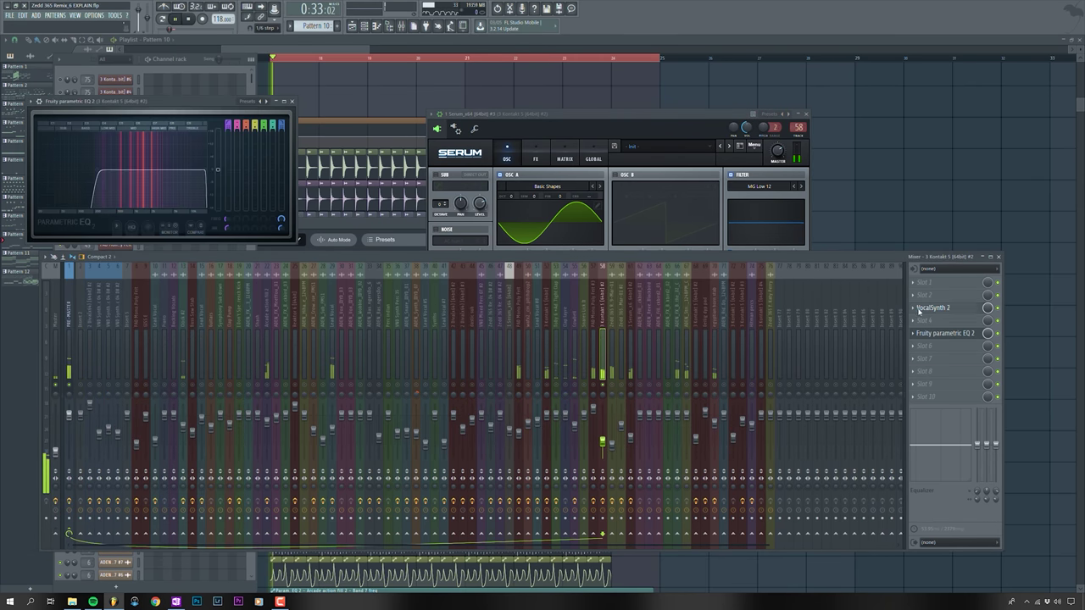
{"action": "left_click", "coordinate": [918, 309]}
{"action": "left_click_drag", "start_coordinate": [357, 222], "coordinate": [427, 207]}
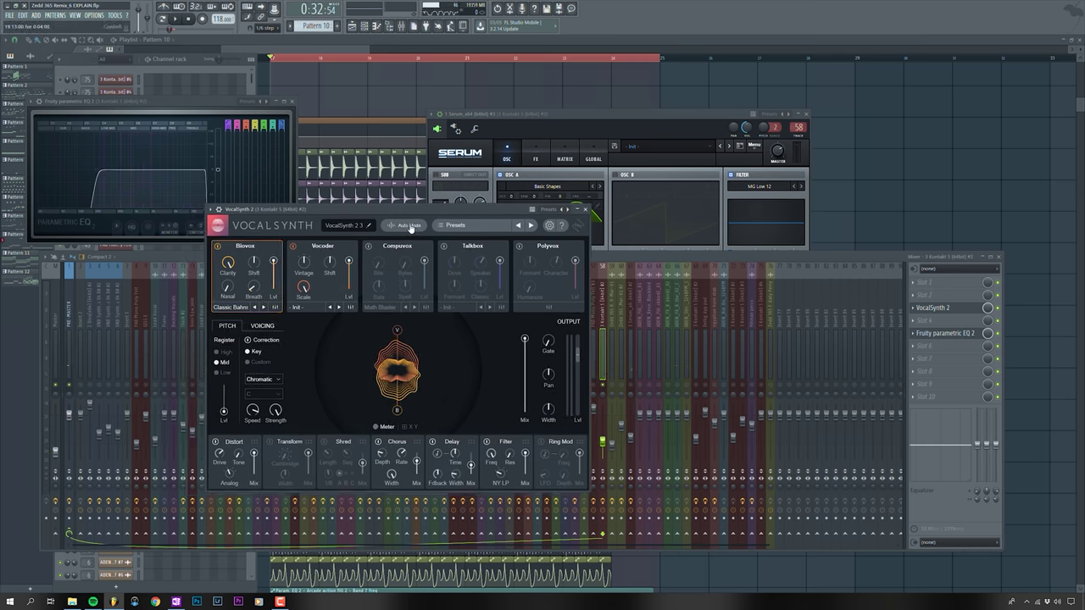
{"action": "left_click_drag", "start_coordinate": [409, 210], "coordinate": [457, 225]}
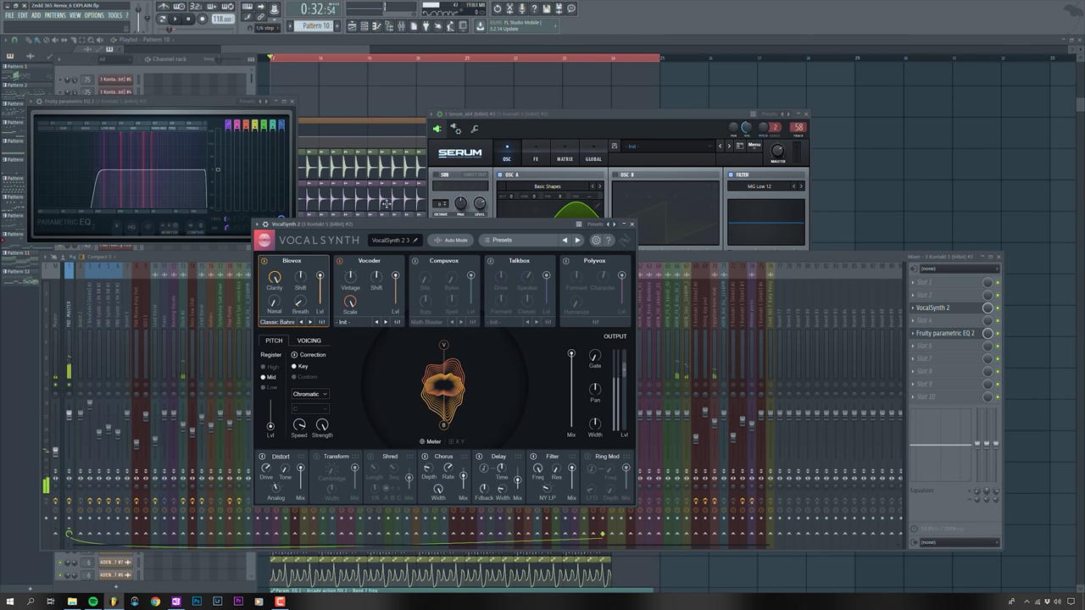
{"action": "left_click", "coordinate": [965, 333]}
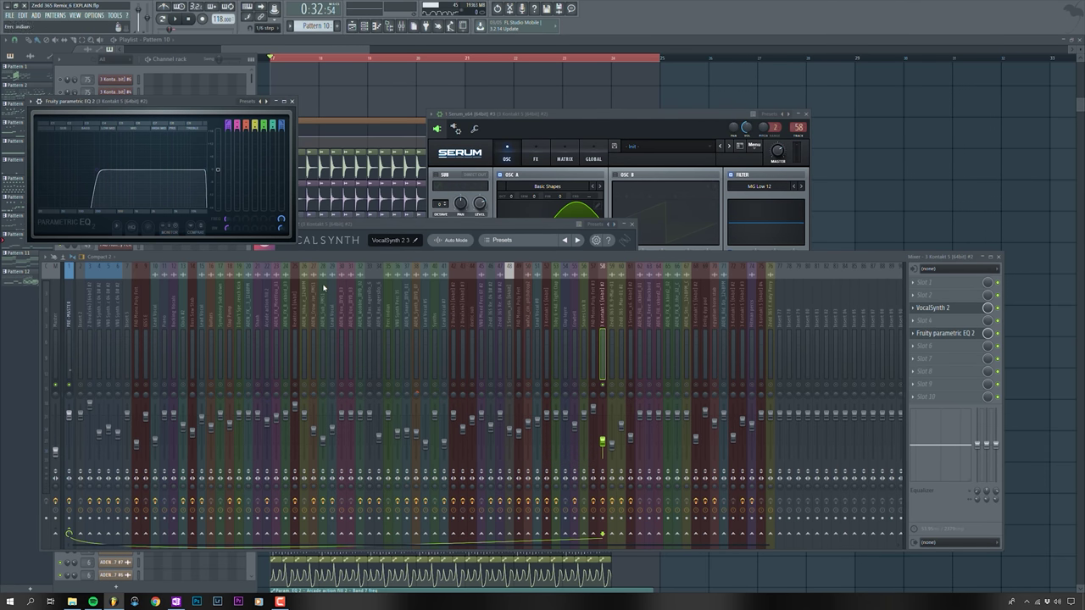
- Play the looped section in the playlist to hear the Pattern 10 layer in context
{"action": "key", "text": "F5"}
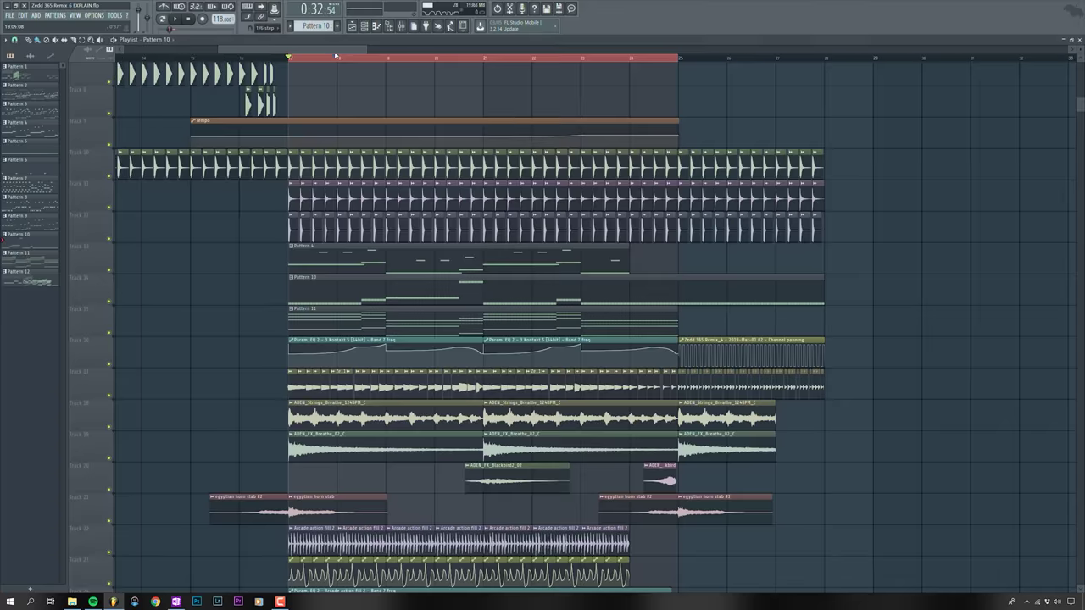
{"action": "key", "text": "space"}
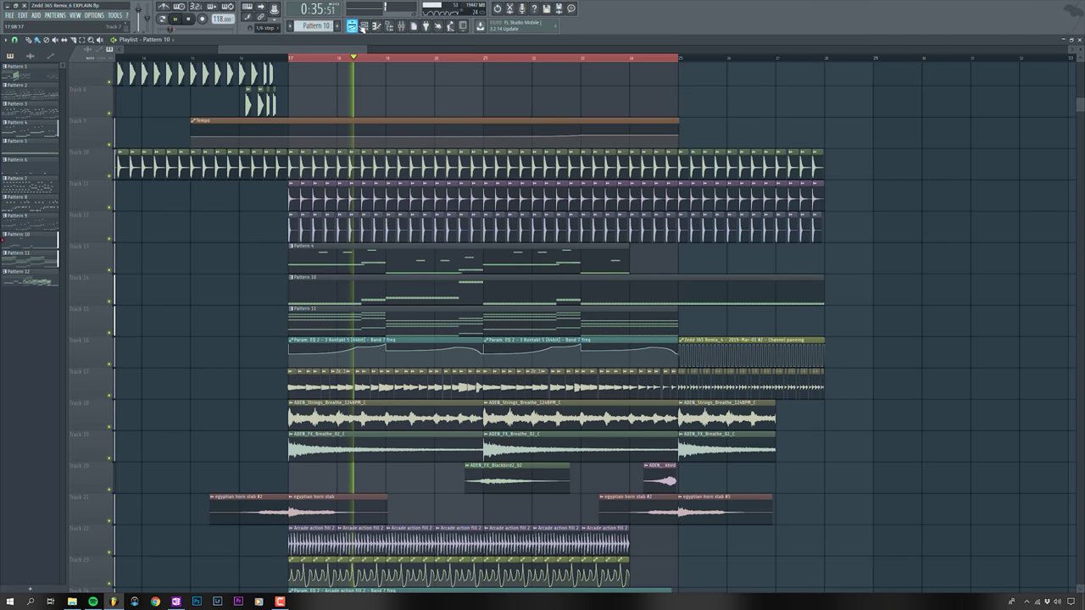
{"action": "key", "text": "space"}
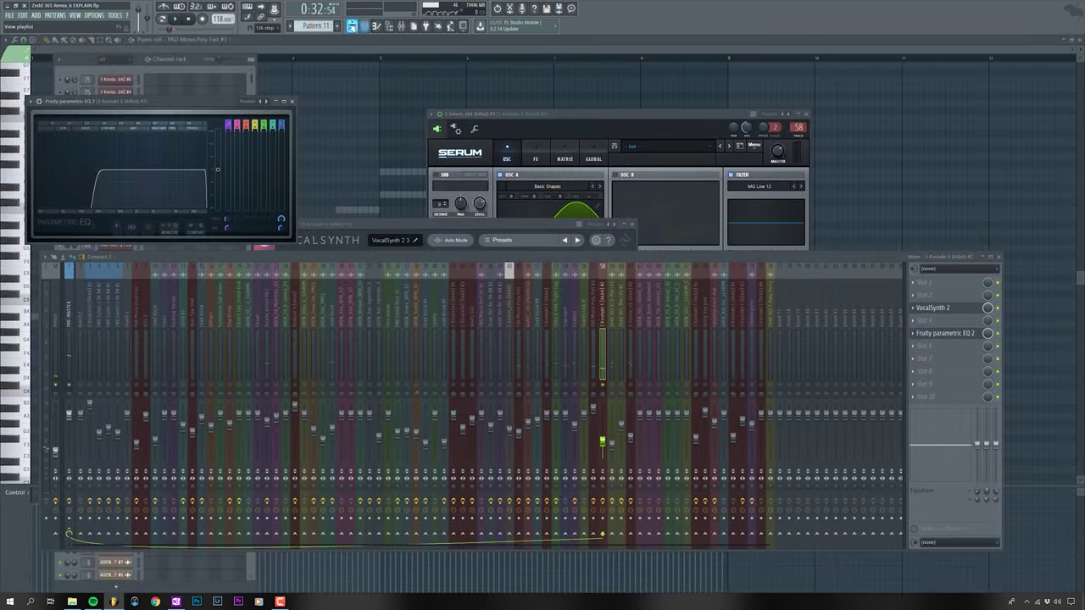
- Open Pattern 11's Serum #5 instrument and mixer track, move the Serum window clear, and play the layer
{"action": "left_click", "coordinate": [364, 27]}
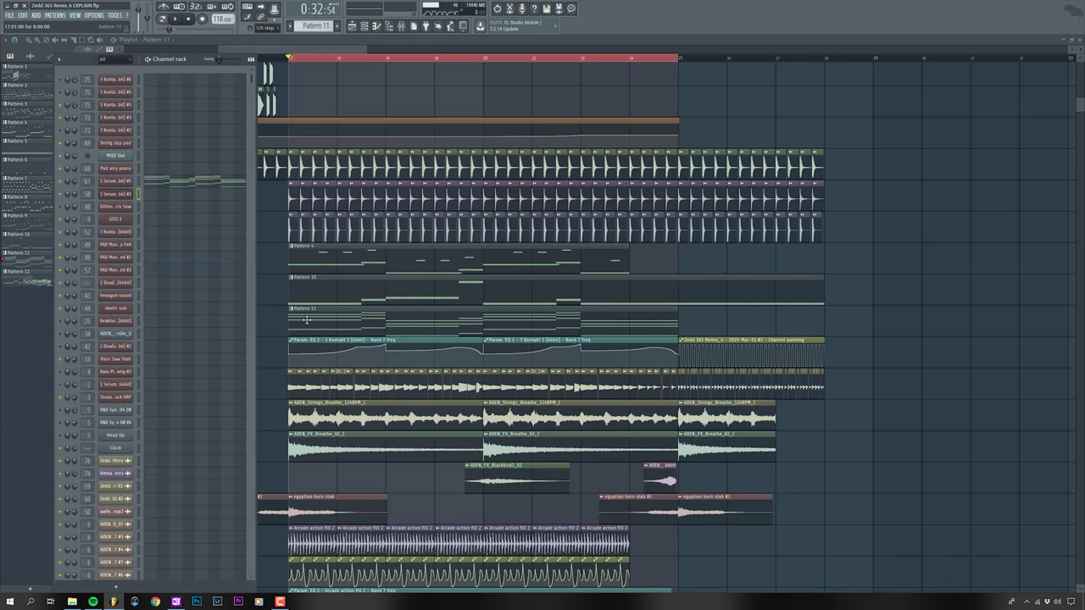
{"action": "left_click", "coordinate": [307, 320]}
{"action": "left_click", "coordinate": [365, 27]}
{"action": "left_click", "coordinate": [401, 26]}
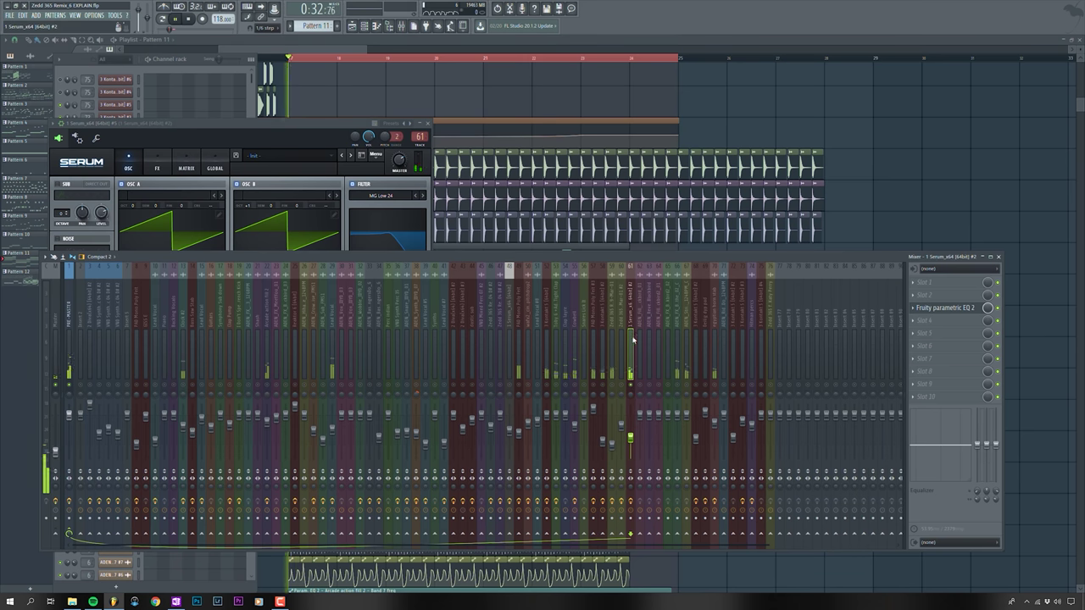
{"action": "left_click_drag", "start_coordinate": [246, 138], "coordinate": [423, 165]}
{"action": "key", "text": "space"}
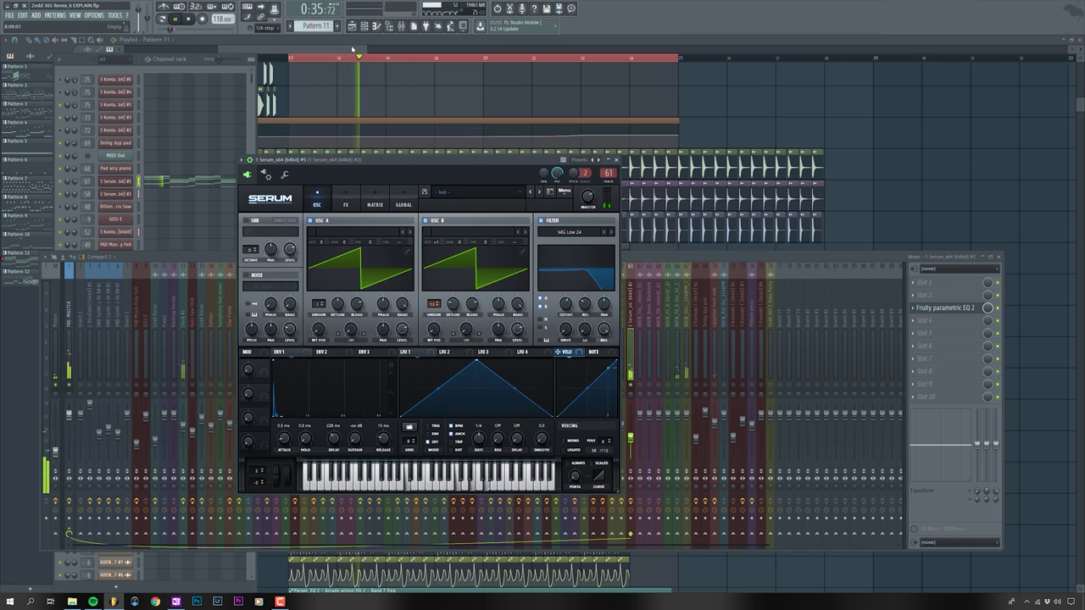
- Close the plugin windows, then listen to the Zedd 365 Remix_4 sample on its mixer track together with the Lead Vocal track
{"action": "key", "text": "F12"}
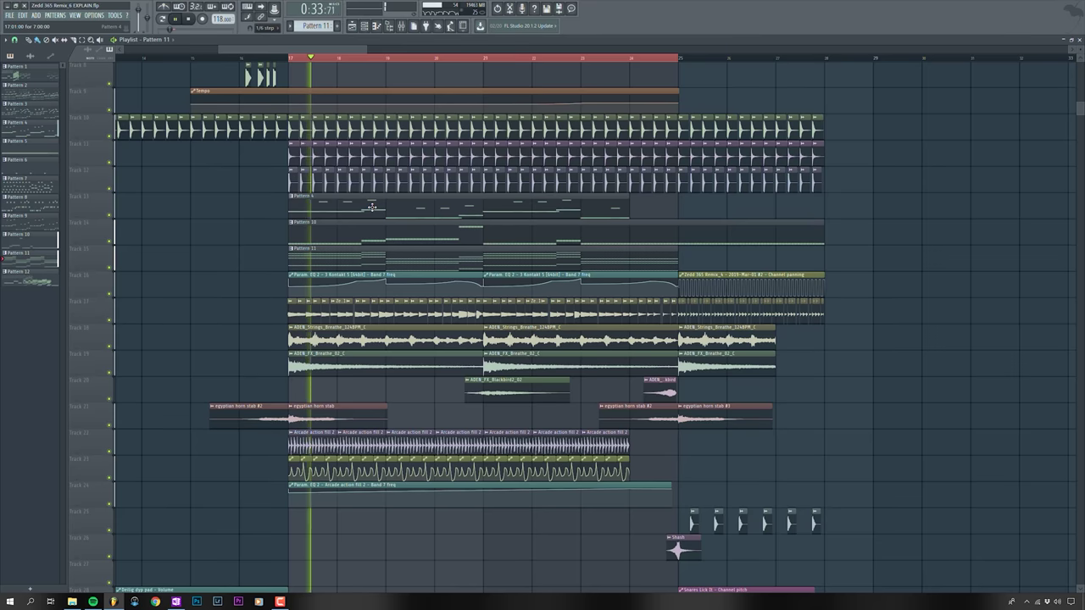
{"action": "key", "text": "F9"}
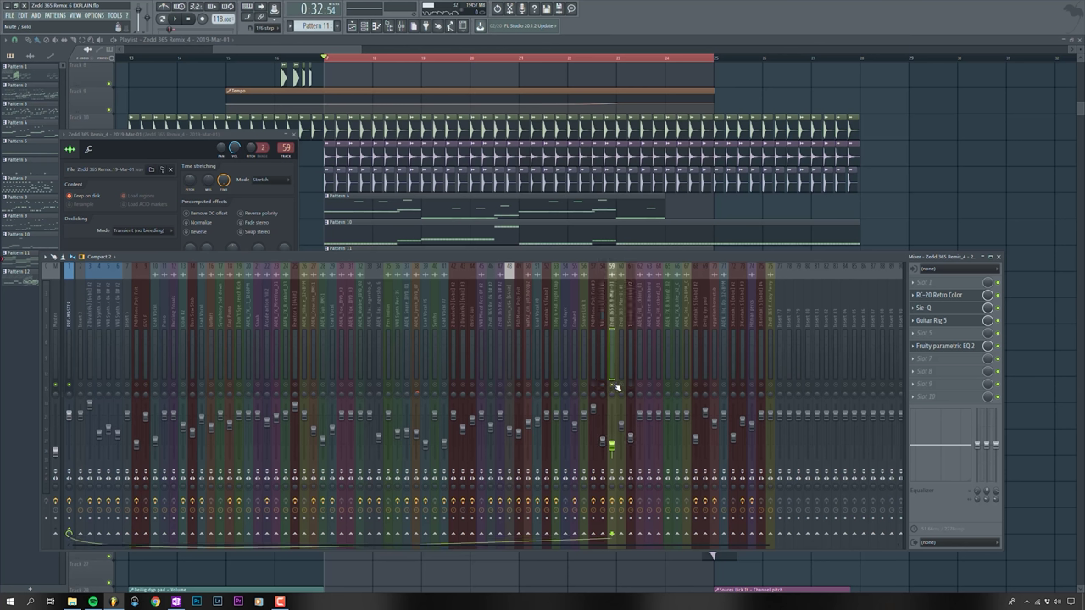
{"action": "key", "text": "space"}
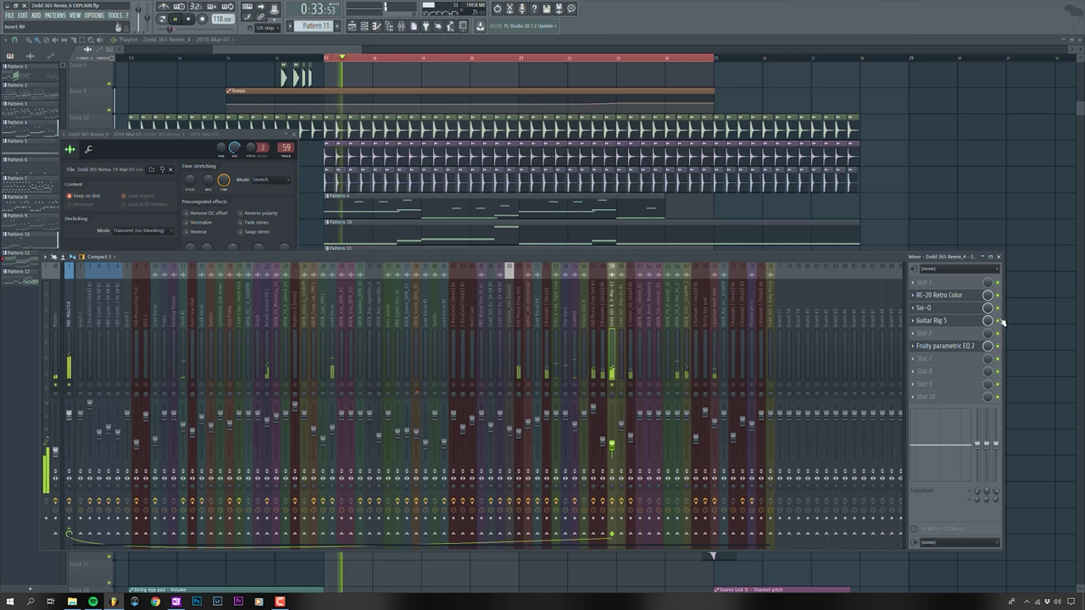
{"action": "key", "text": "space"}
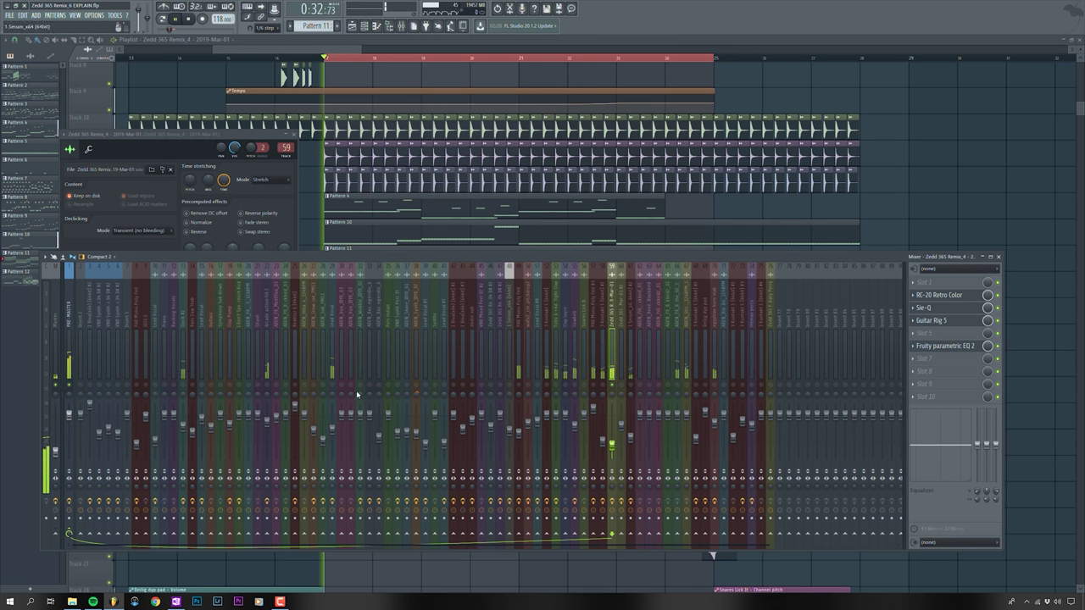
{"action": "left_click", "coordinate": [328, 364]}
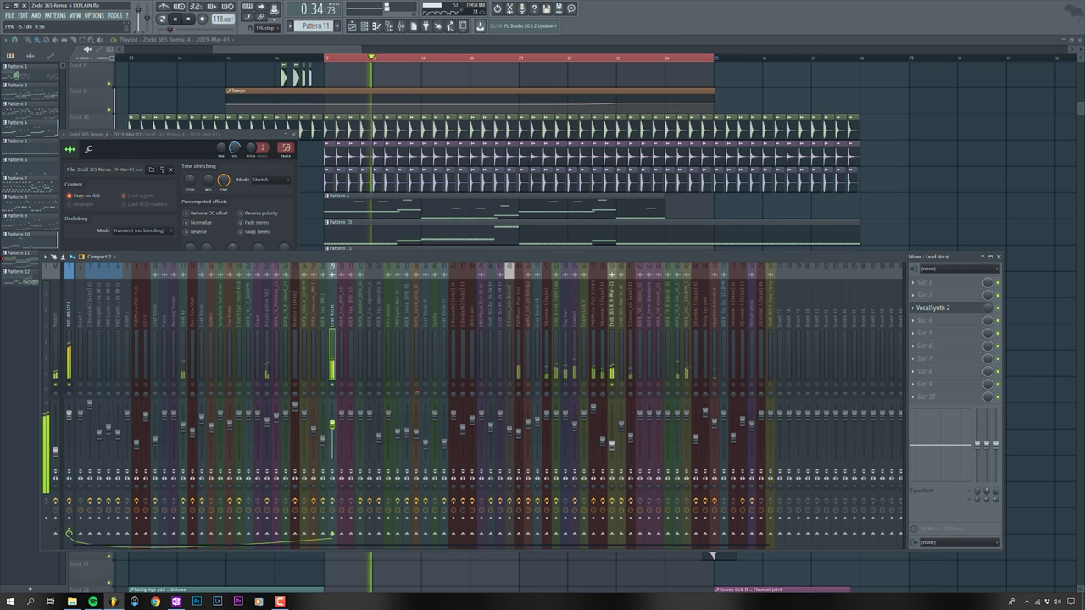
- Select the Zedd 365 Remix_4 sample's mixer track and listen to it in the looped section
{"action": "left_click", "coordinate": [612, 366]}
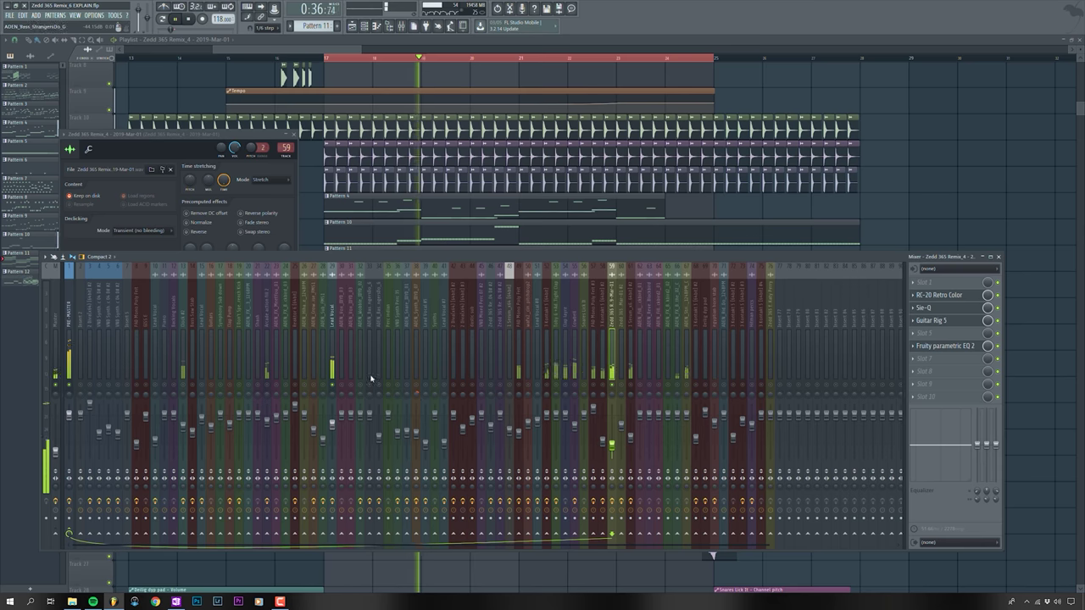
{"action": "key", "text": "space"}
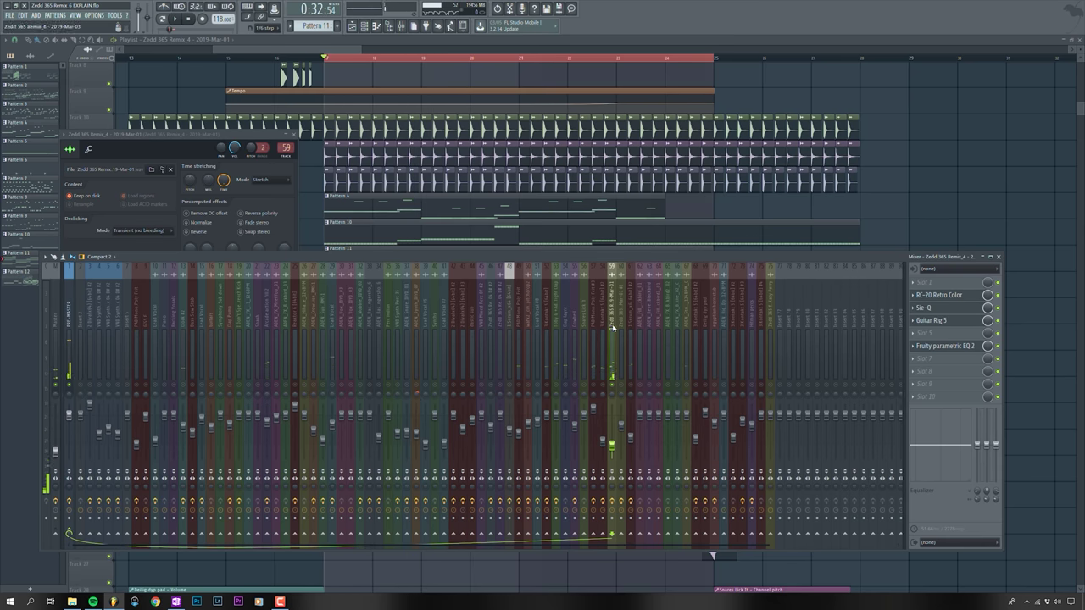
{"action": "left_click_drag", "start_coordinate": [999, 291], "coordinate": [999, 315]}
{"action": "key", "text": "space"}
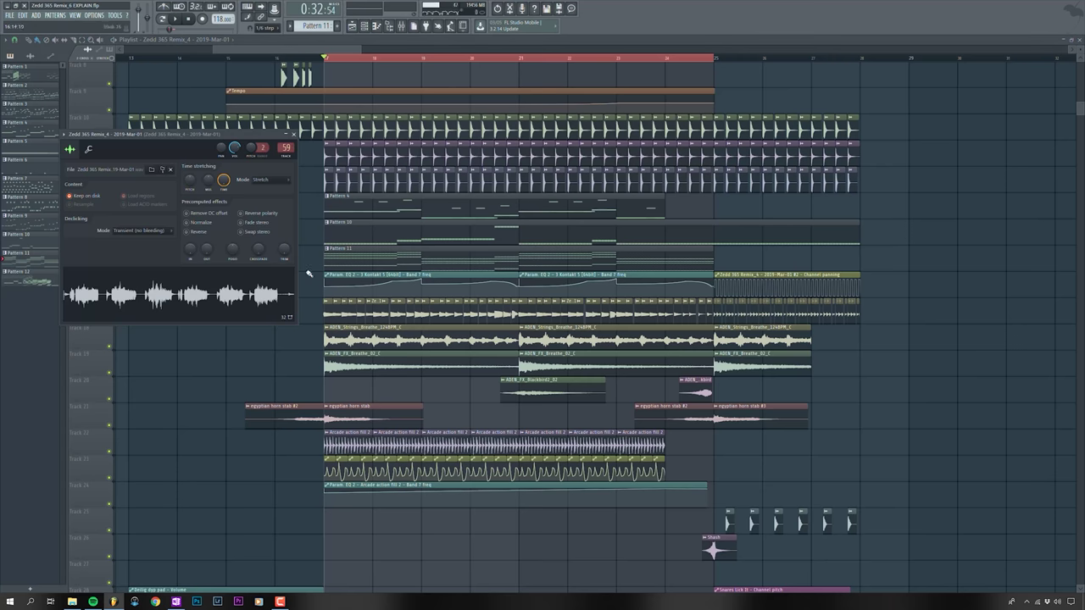
- Examine the chopped Zedd 365 Remix_4 clips in the playlist up close
{"action": "left_click_drag", "start_coordinate": [323, 312], "coordinate": [472, 316]}
{"action": "scroll", "coordinate": [471, 319], "scroll_direction": "up", "scroll_amount": 3}
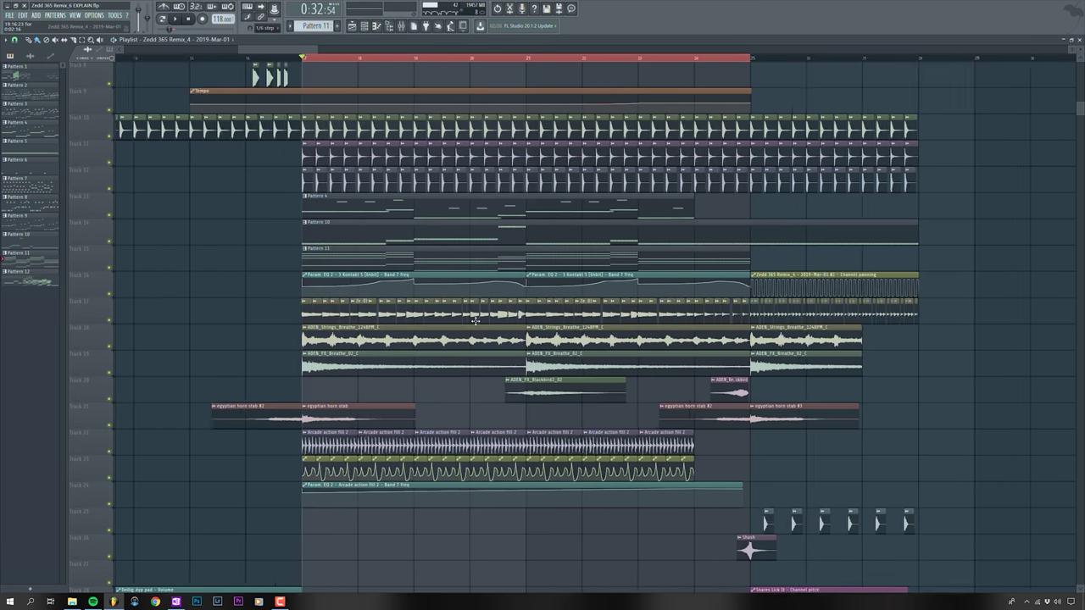
{"action": "scroll", "coordinate": [461, 311], "scroll_direction": "up", "scroll_amount": 2}
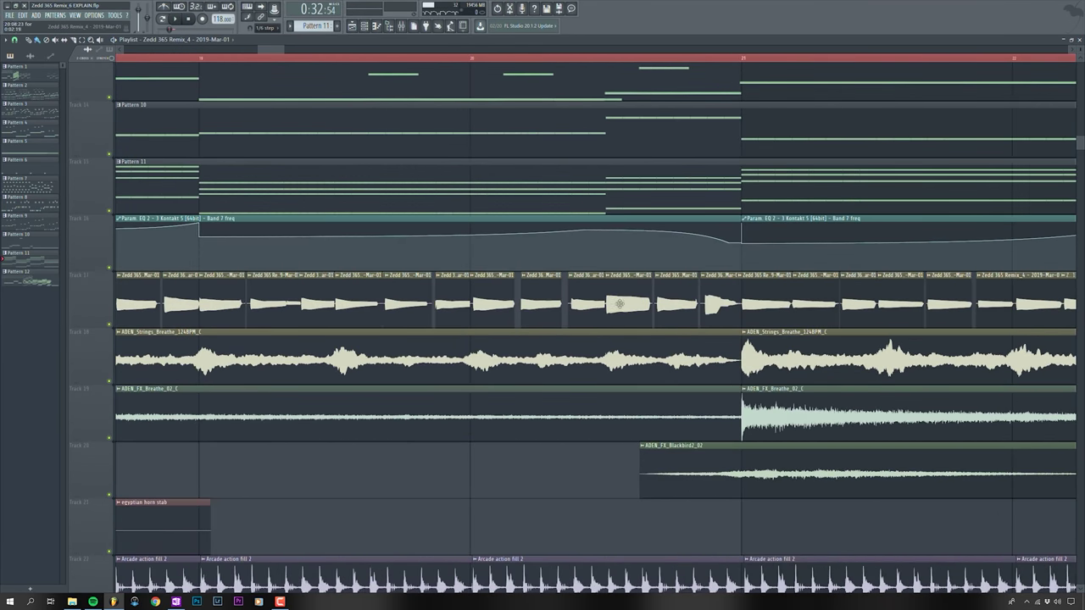
{"action": "scroll", "coordinate": [620, 303], "scroll_direction": "down", "scroll_amount": 3}
{"action": "scroll", "coordinate": [614, 306], "scroll_direction": "down", "scroll_amount": 3}
{"action": "left_click_drag", "start_coordinate": [304, 49], "coordinate": [323, 50]}
{"action": "scroll", "coordinate": [472, 374], "scroll_direction": "up", "scroll_amount": 1}
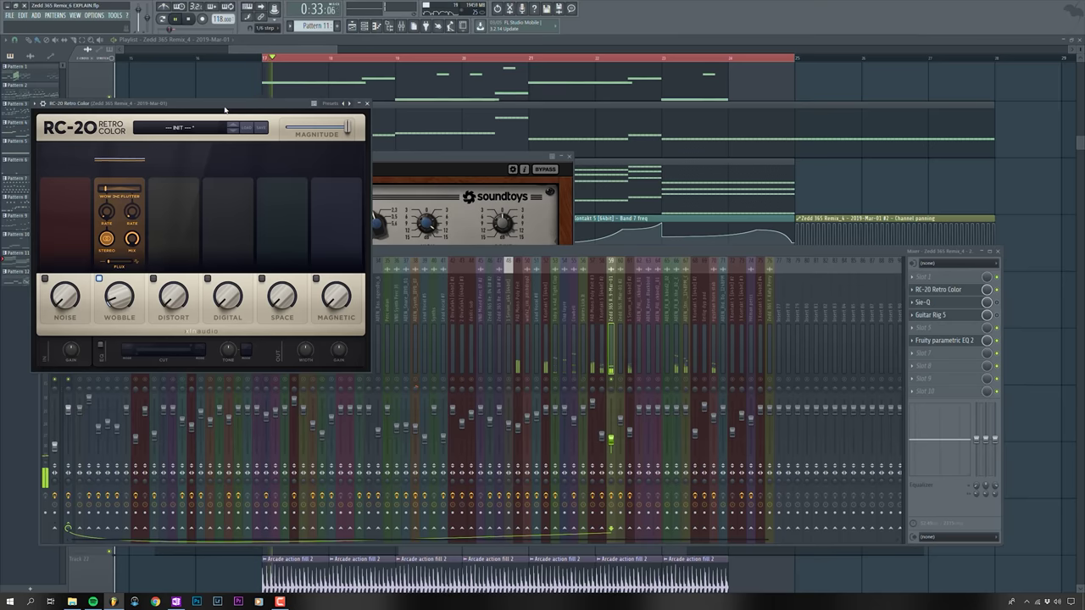
- Inspect the RC-20 Retro Color, Sie-Q, Guitar Rig 5 and Fruity parametric EQ 2 effects on the Zedd 365 Remix_4 mixer track
{"action": "left_click_drag", "start_coordinate": [222, 115], "coordinate": [243, 145]}
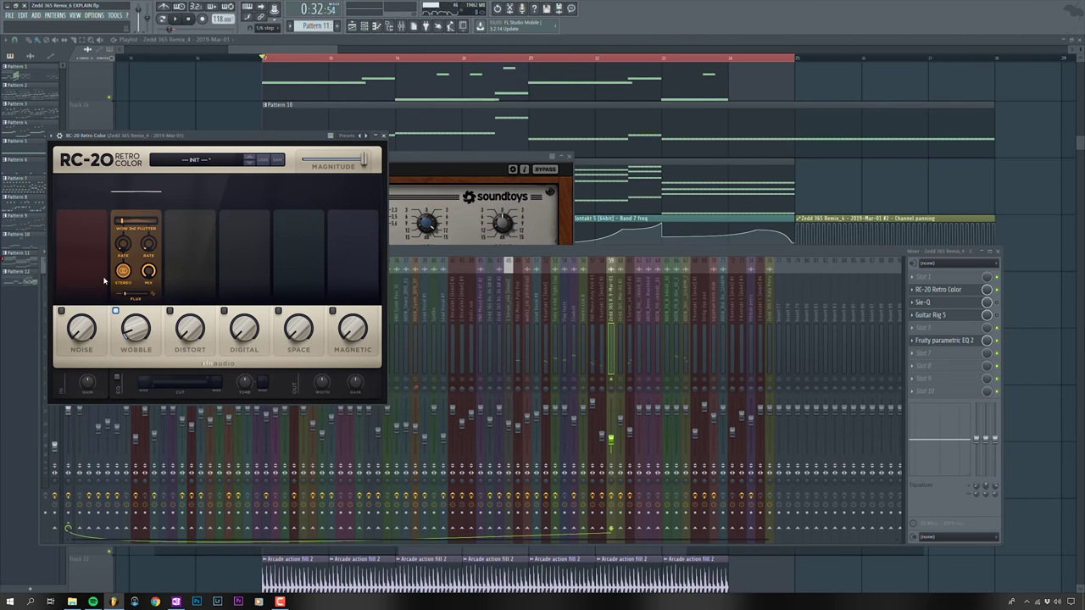
{"action": "left_click", "coordinate": [990, 302]}
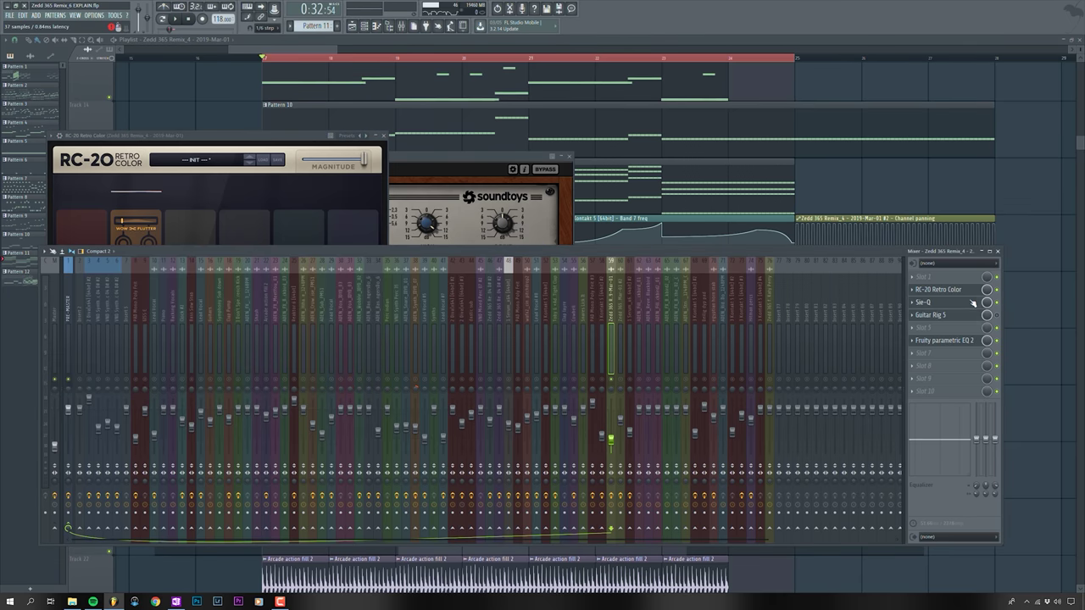
{"action": "left_click", "coordinate": [973, 302]}
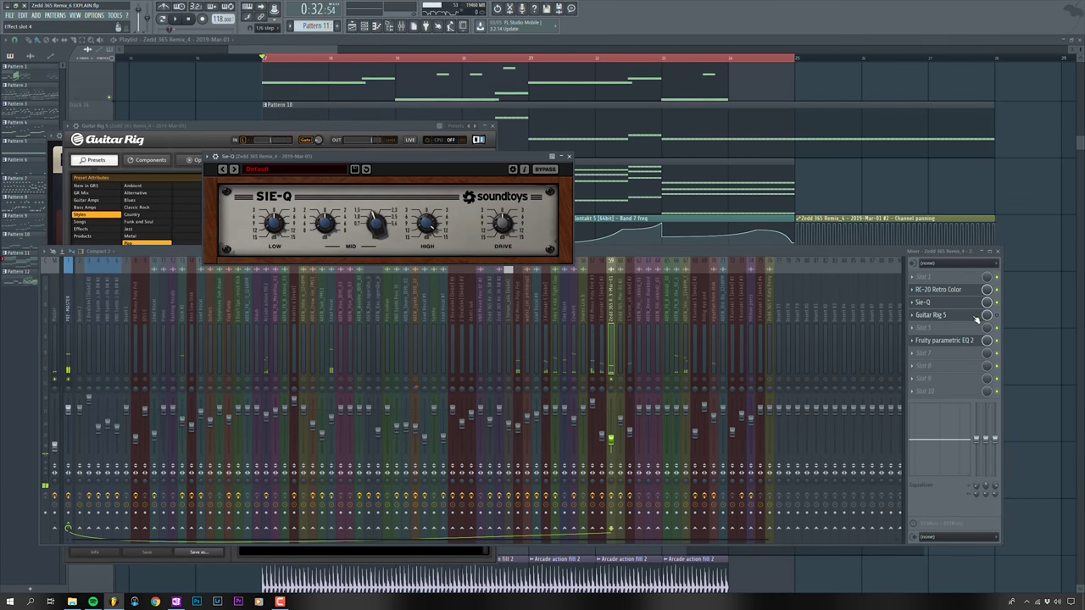
{"action": "left_click", "coordinate": [971, 320]}
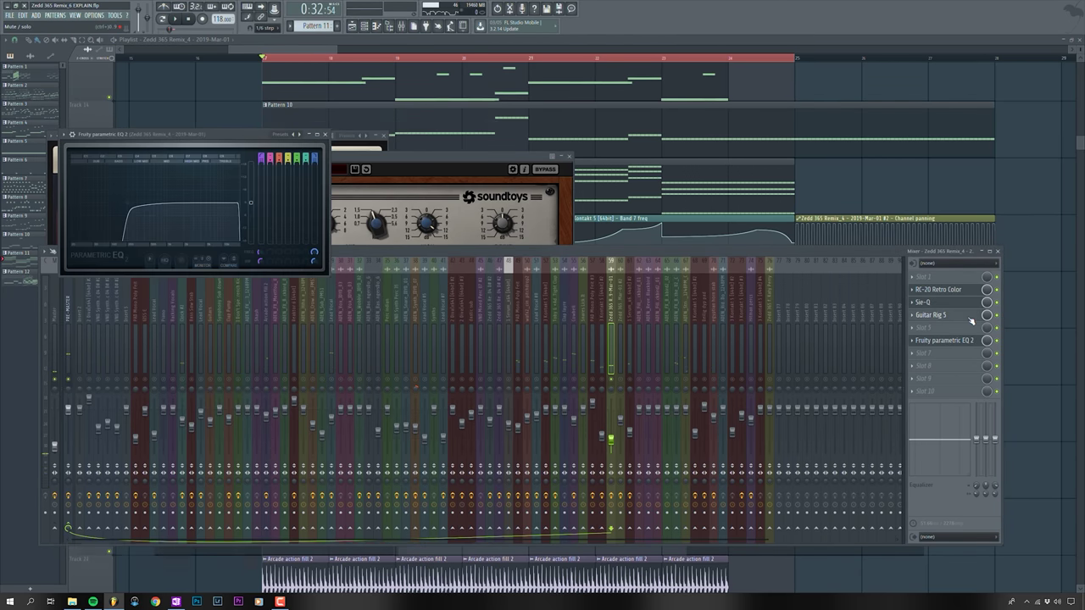
{"action": "left_click_drag", "start_coordinate": [278, 125], "coordinate": [307, 106]}
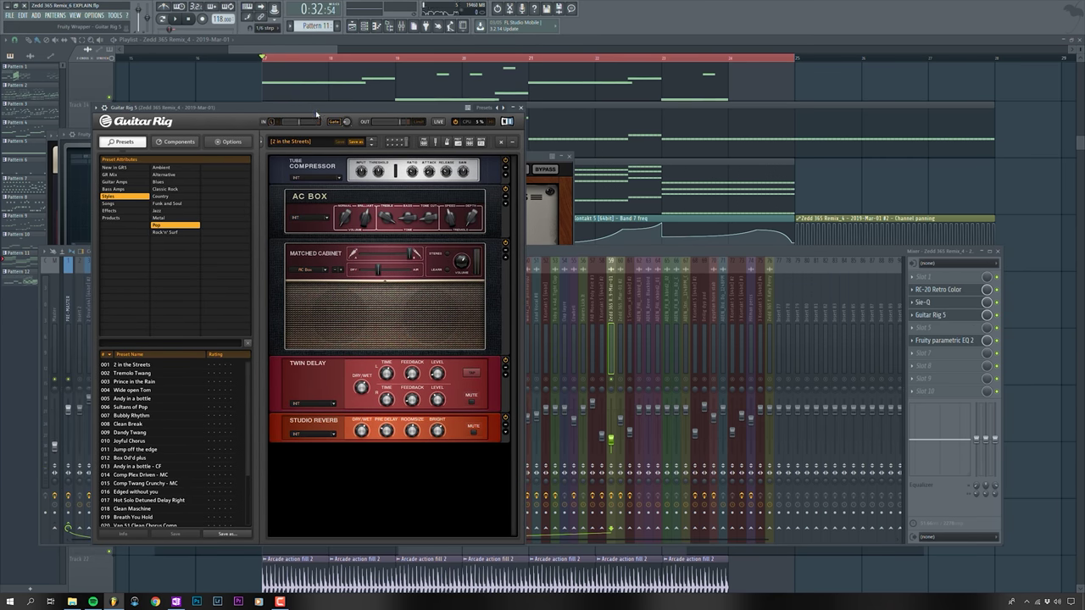
{"action": "left_click", "coordinate": [594, 255]}
{"action": "left_click_drag", "start_coordinate": [315, 111], "coordinate": [328, 103]}
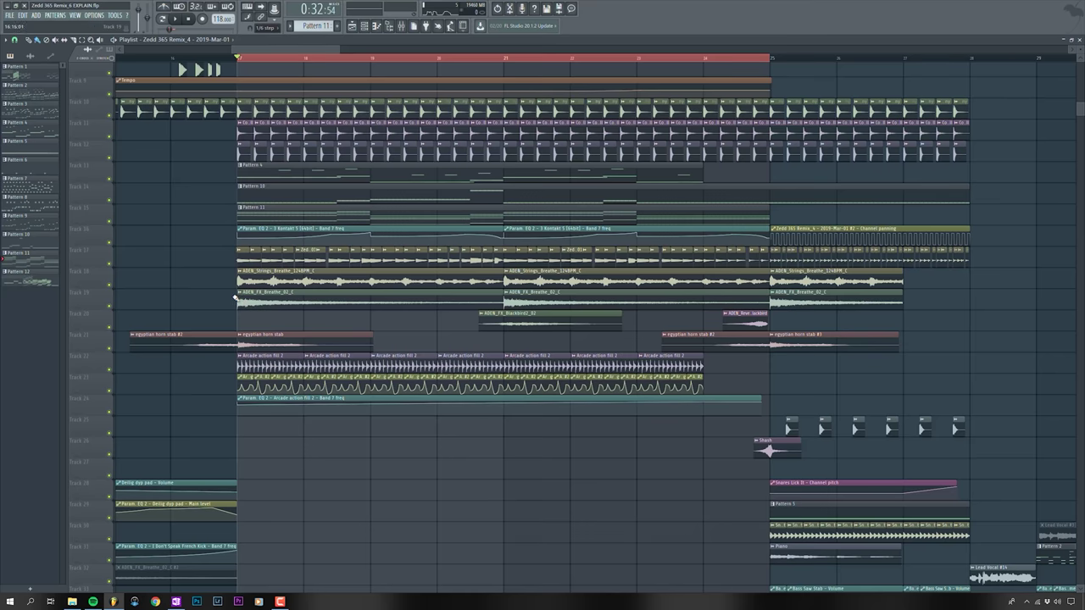
- Play the ADEN_Strings_Breathe clip on its own, and check ADEN_FX_Breathe_02_C with its channel settings and mixer track
{"action": "key", "text": "space"}
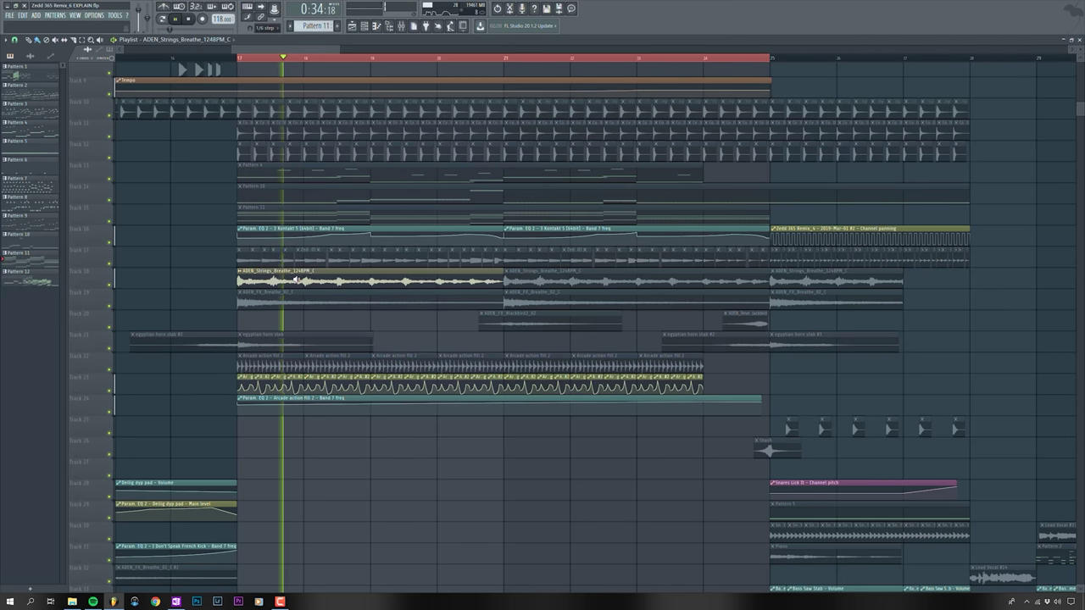
{"action": "key", "text": "space"}
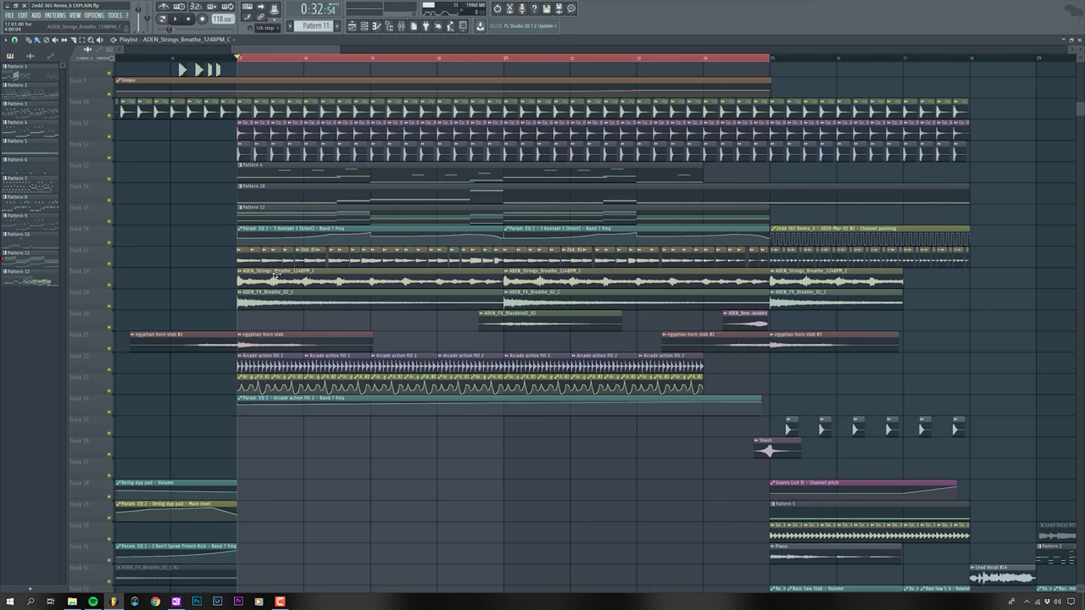
{"action": "double_click", "coordinate": [274, 277]}
{"action": "left_click", "coordinate": [402, 25]}
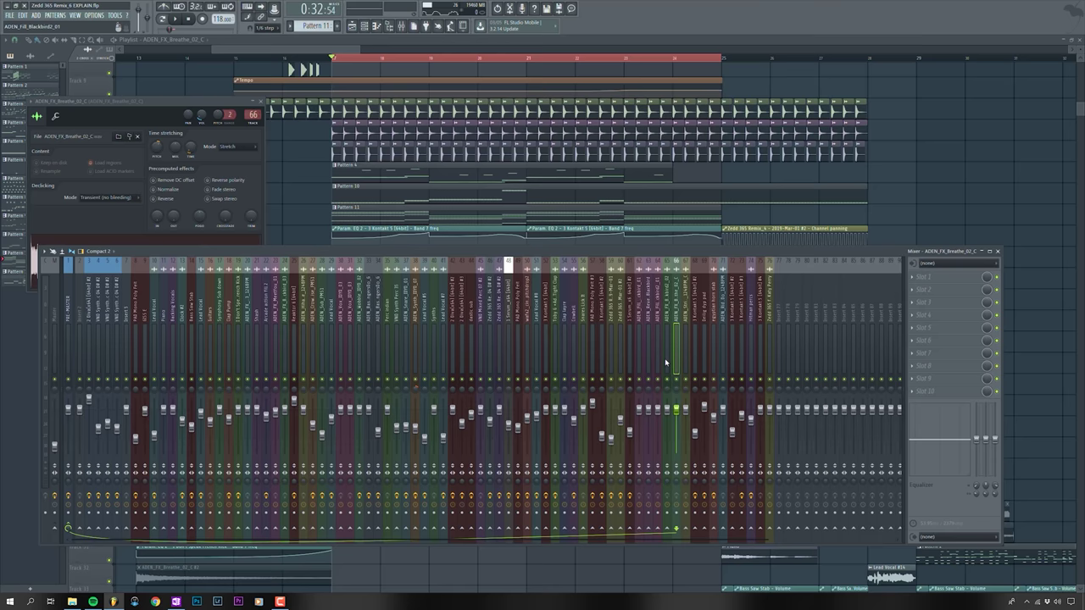
{"action": "key", "text": "space"}
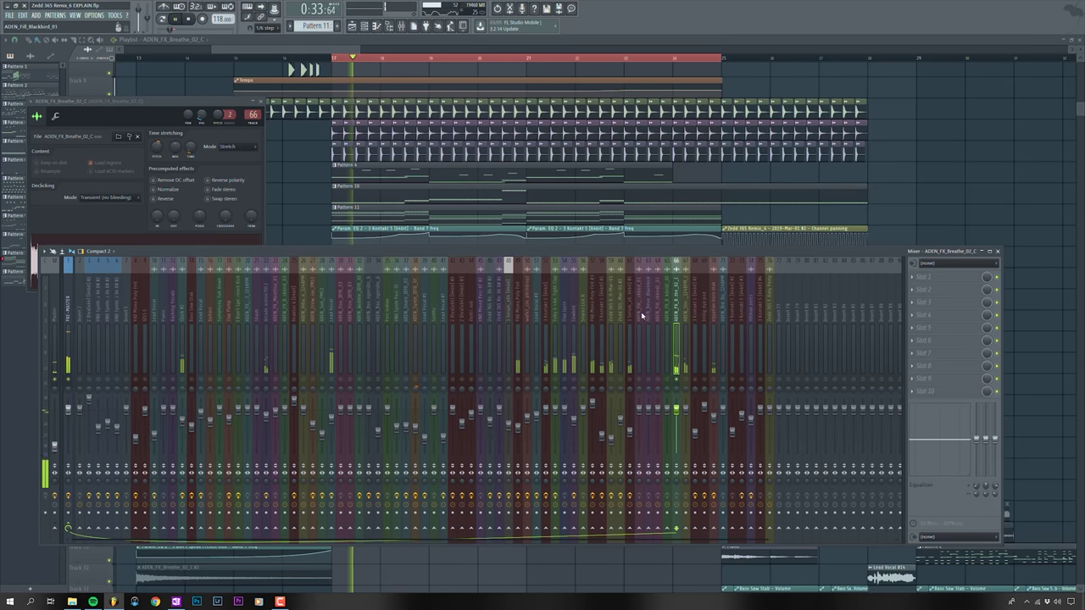
{"action": "key", "text": "F12"}
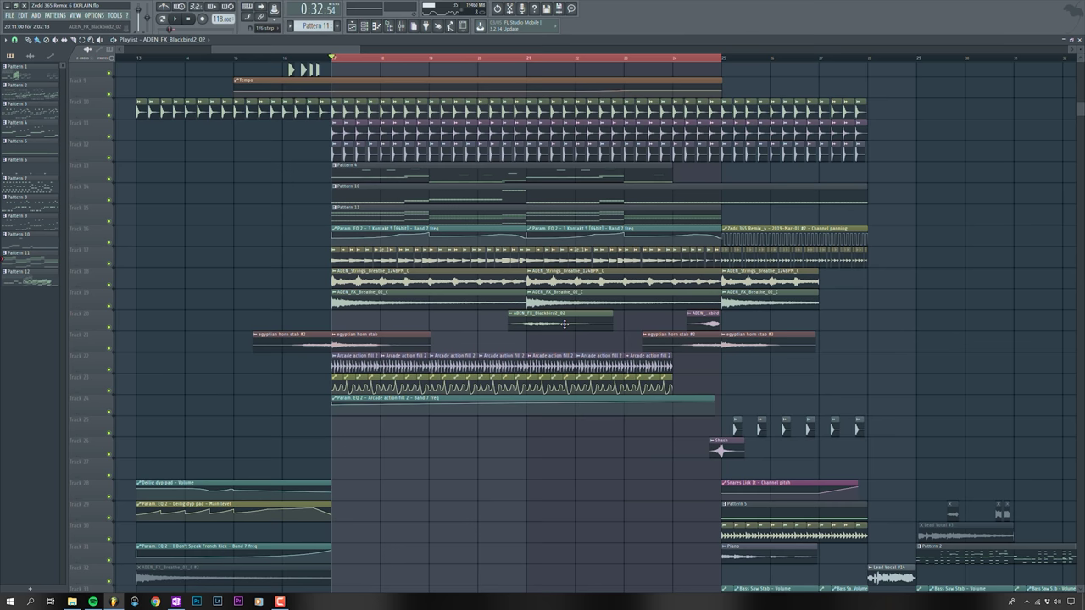
- Open ADEN_FX_Blackbird2_02's channel settings and mixer track, and play the clip soloed in the playlist
{"action": "double_click", "coordinate": [527, 319]}
{"action": "key", "text": "F9"}
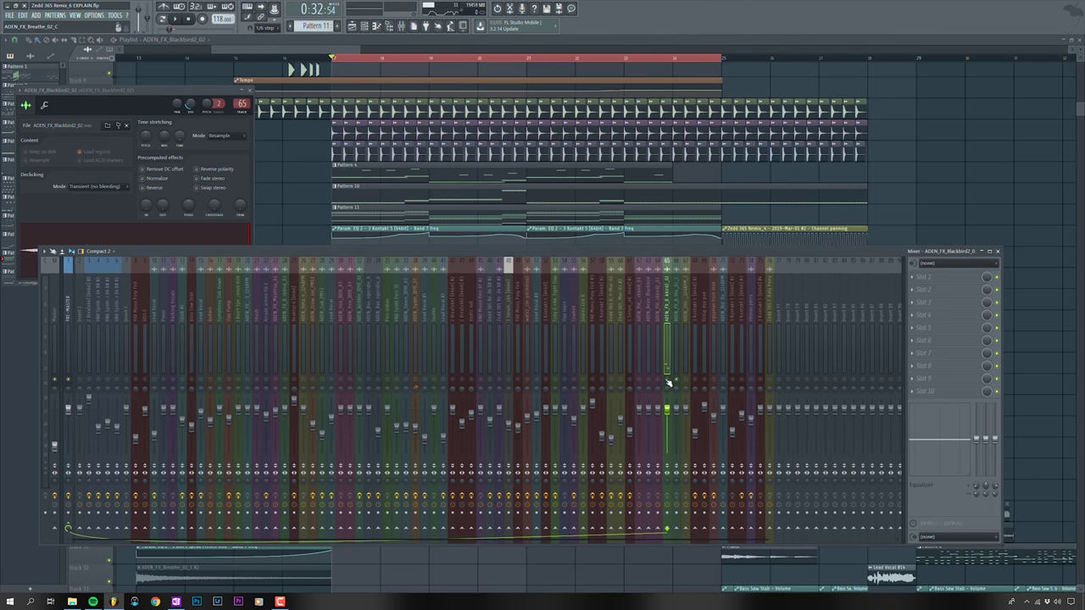
{"action": "right_click", "coordinate": [712, 175]}
{"action": "right_click", "coordinate": [516, 315], "text": "alt"}
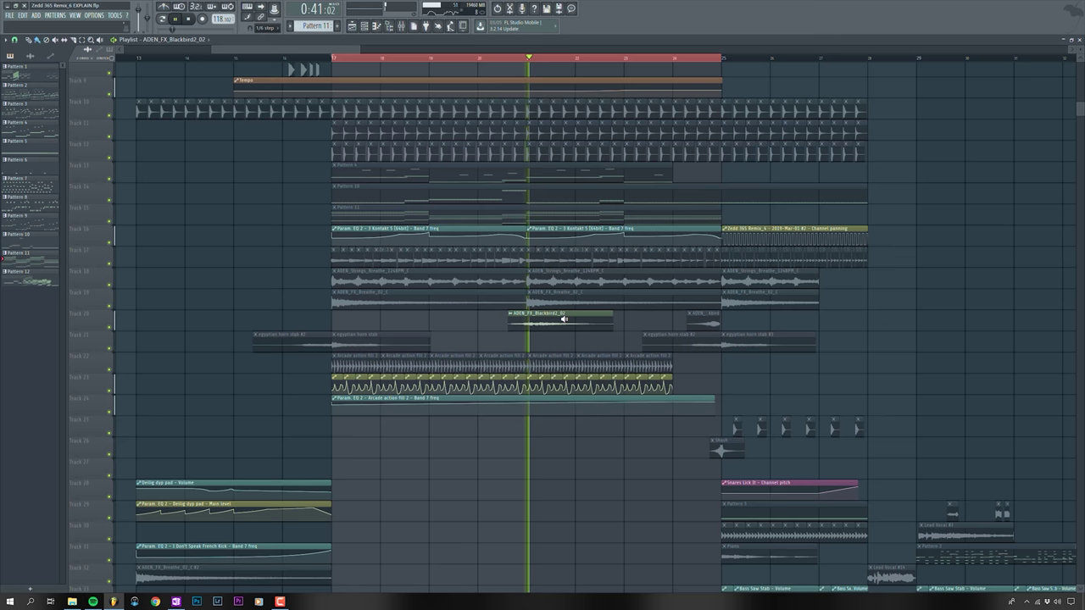
- Play the ADEN_Reverse_Blackbird clip soloed and open its channel settings and mixer track
{"action": "left_click", "coordinate": [700, 319]}
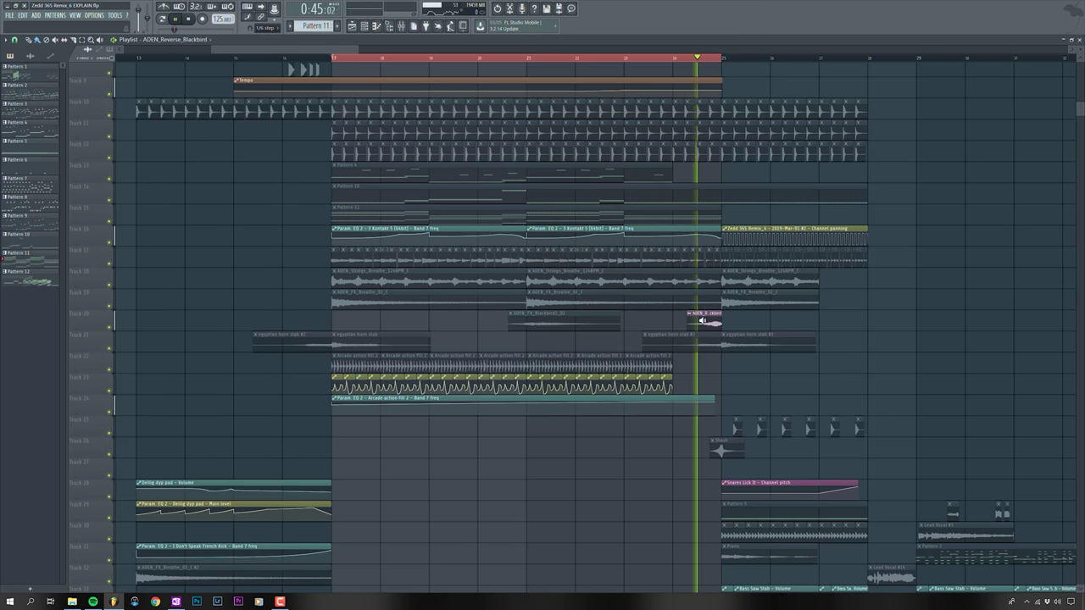
{"action": "key", "text": "space"}
{"action": "double_click", "coordinate": [700, 320]}
{"action": "left_click", "coordinate": [401, 26]}
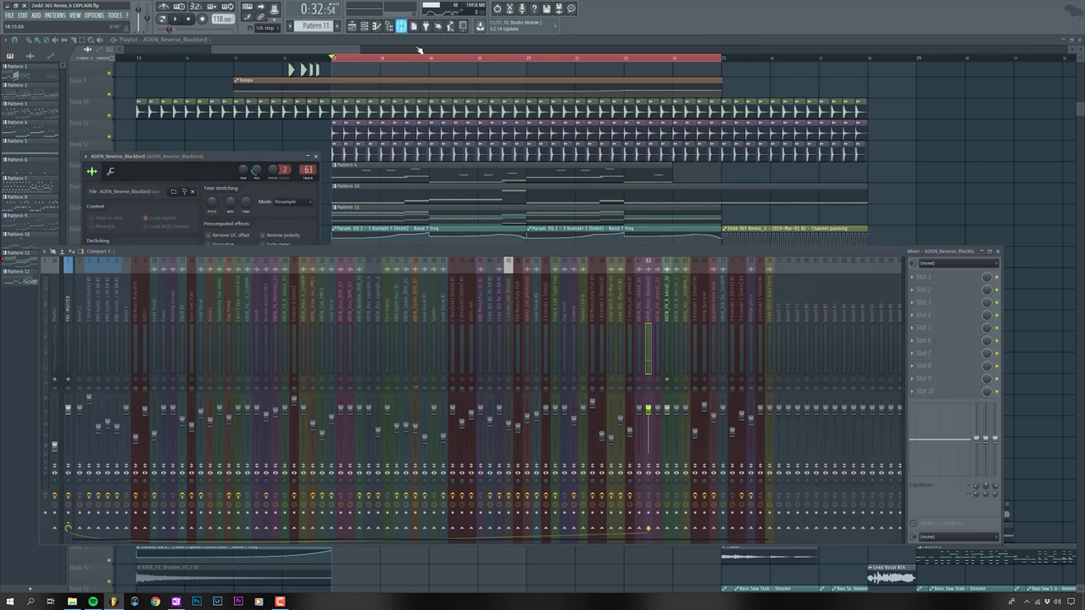
{"action": "right_click", "coordinate": [706, 178]}
{"action": "right_click", "coordinate": [699, 314], "text": "alt"}
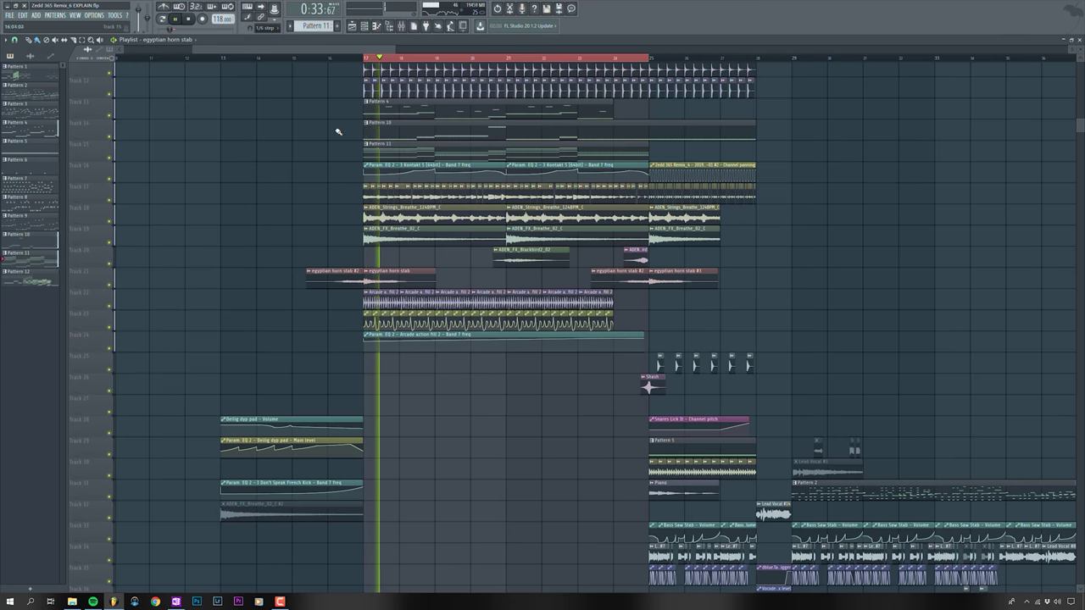
- Listen to the egyptian horn stab clips soloed around the start of the looped section
{"action": "key", "text": "space"}
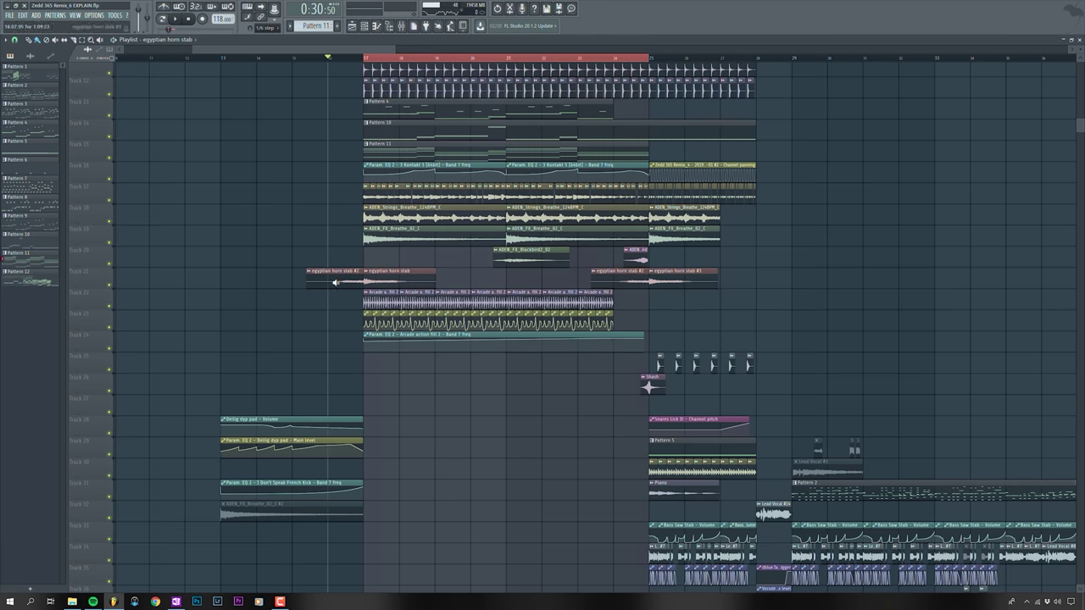
{"action": "key", "text": "space"}
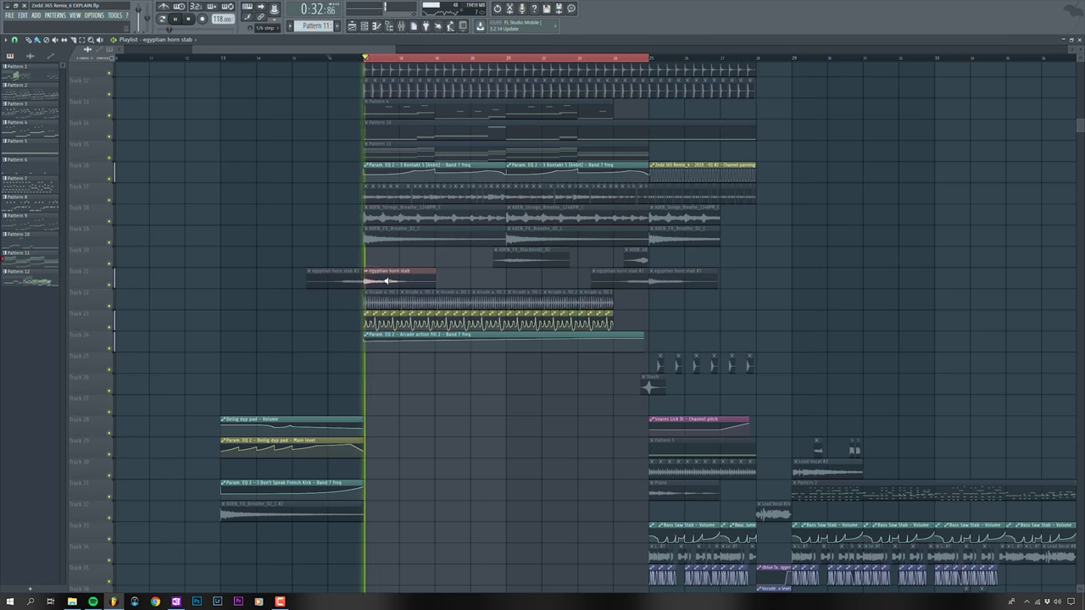
{"action": "key", "text": "space"}
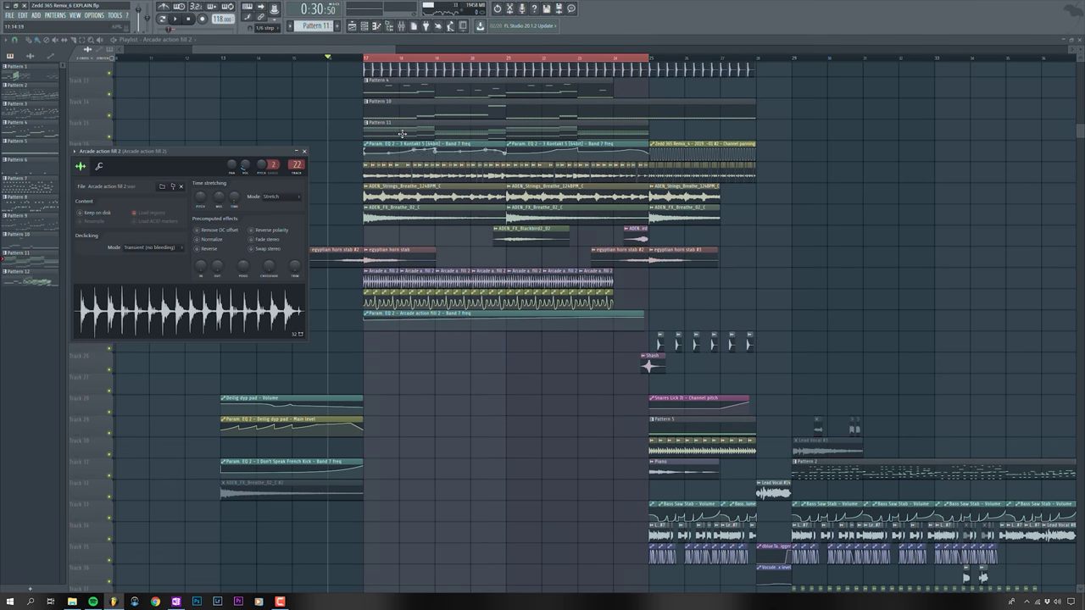
- Check Arcade action fill 2's channel and mixer track, and play the full mix from several points in the loop
{"action": "left_click", "coordinate": [403, 27]}
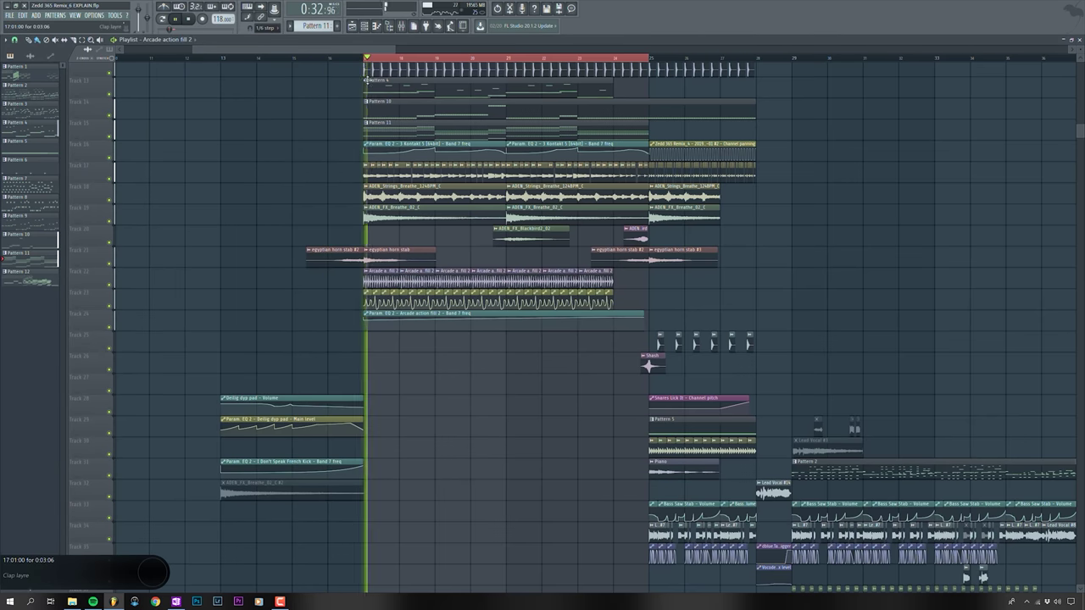
{"action": "double_click", "coordinate": [373, 280]}
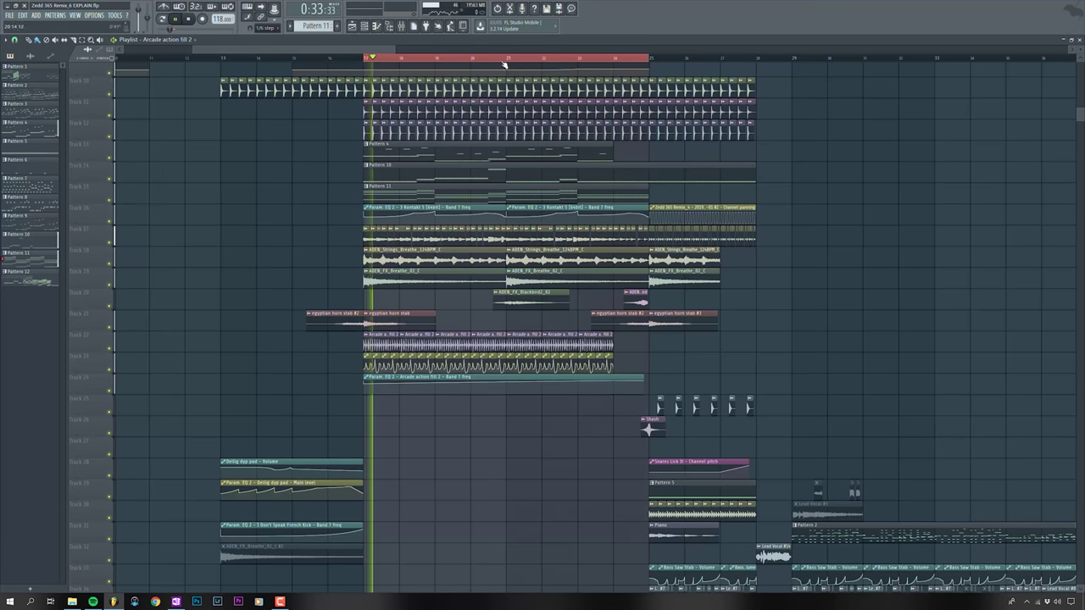
{"action": "left_click", "coordinate": [504, 61]}
{"action": "left_click", "coordinate": [580, 61]}
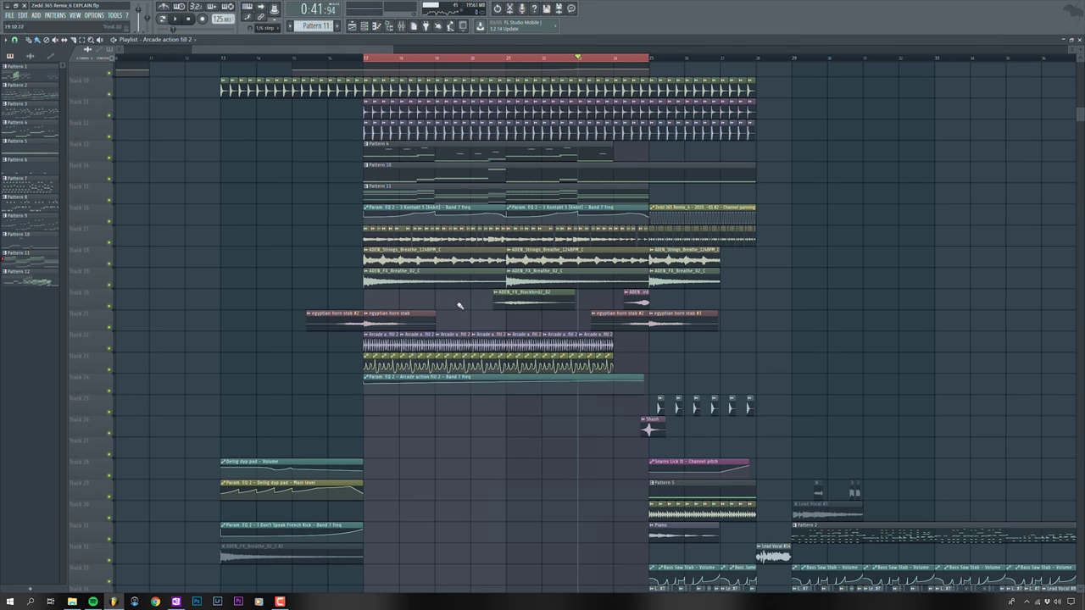
- Survey the whole arrangement, and raise the Lead Vocal mixer track's volume to -2.6 dB during loop playback
{"action": "scroll", "coordinate": [457, 306], "scroll_direction": "down", "scroll_amount": 2}
{"action": "scroll", "coordinate": [438, 373], "scroll_direction": "up", "scroll_amount": 3}
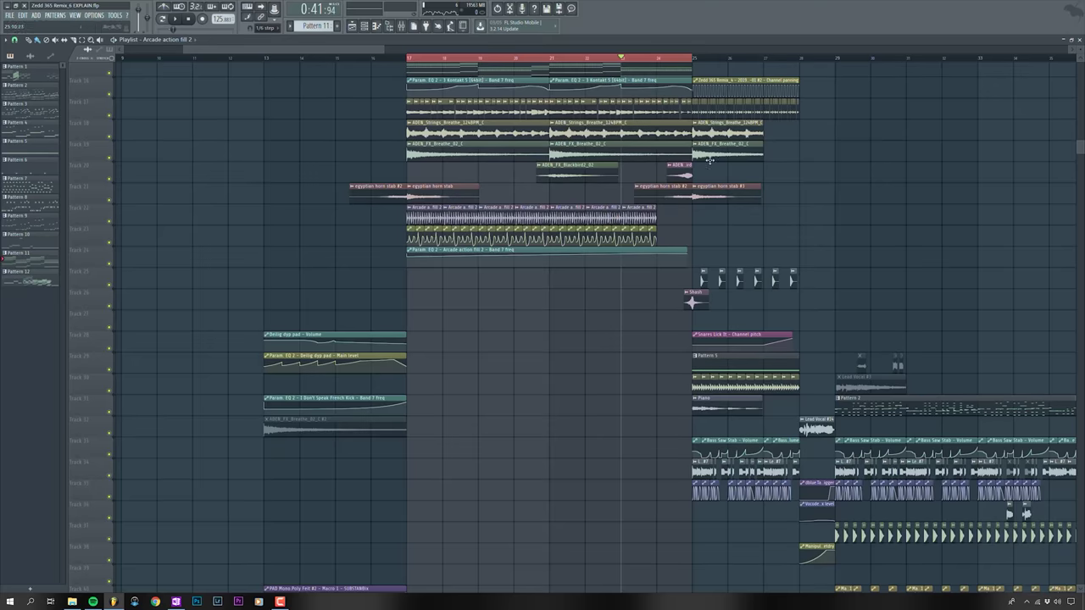
{"action": "scroll", "coordinate": [709, 160], "scroll_direction": "down", "scroll_amount": 8}
{"action": "scroll", "coordinate": [678, 203], "scroll_direction": "down", "scroll_amount": 3, "text": "ctrl"}
{"action": "scroll", "coordinate": [659, 253], "scroll_direction": "down", "scroll_amount": 5}
{"action": "scroll", "coordinate": [658, 253], "scroll_direction": "up", "scroll_amount": 20}
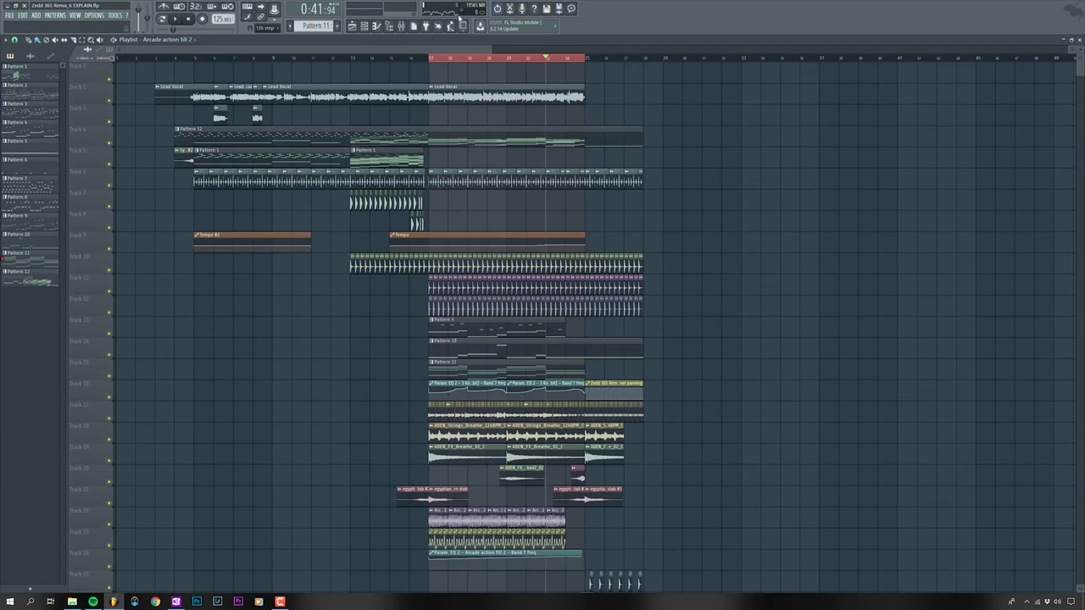
{"action": "left_click", "coordinate": [405, 28]}
{"action": "left_click", "coordinate": [332, 422]}
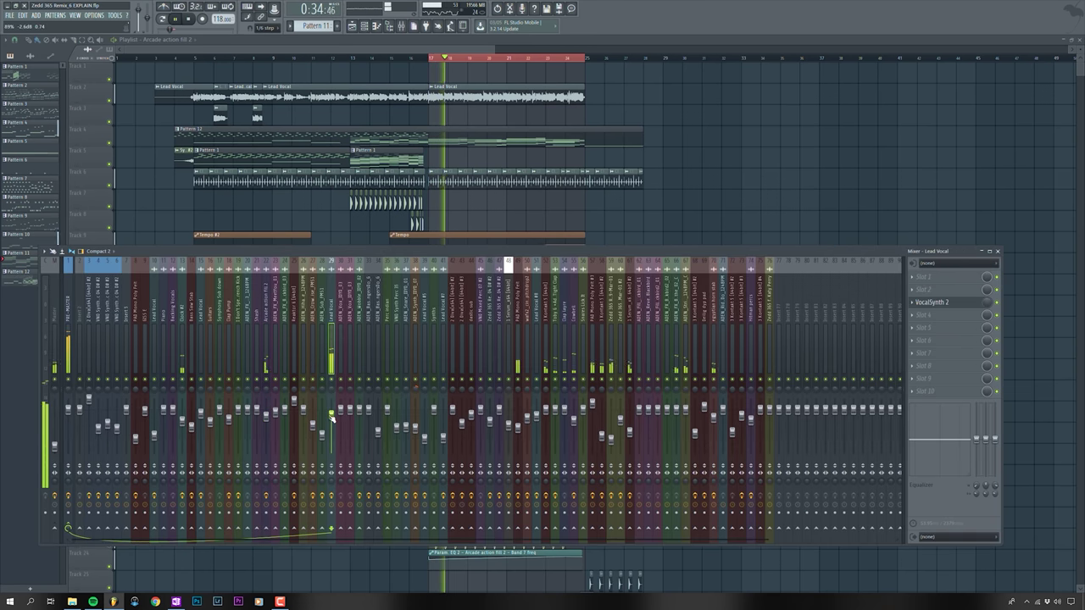
{"action": "key", "text": "F9"}
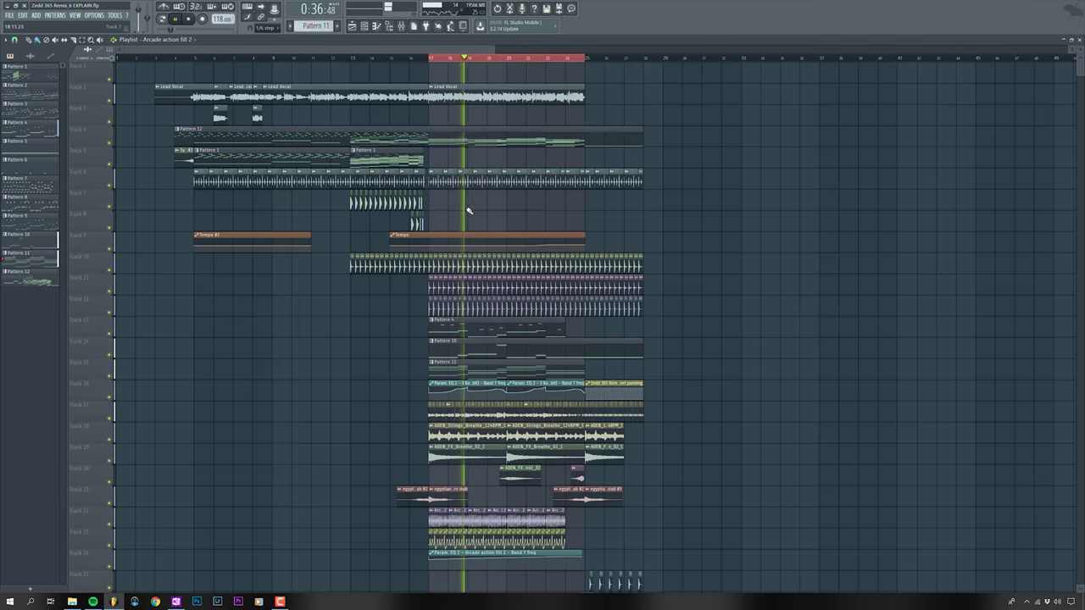
- Enlarge the playlist tracks and open the channel settings of the Lead Vocal clip in the looped section
{"action": "scroll", "coordinate": [468, 211], "scroll_direction": "up", "scroll_amount": 2}
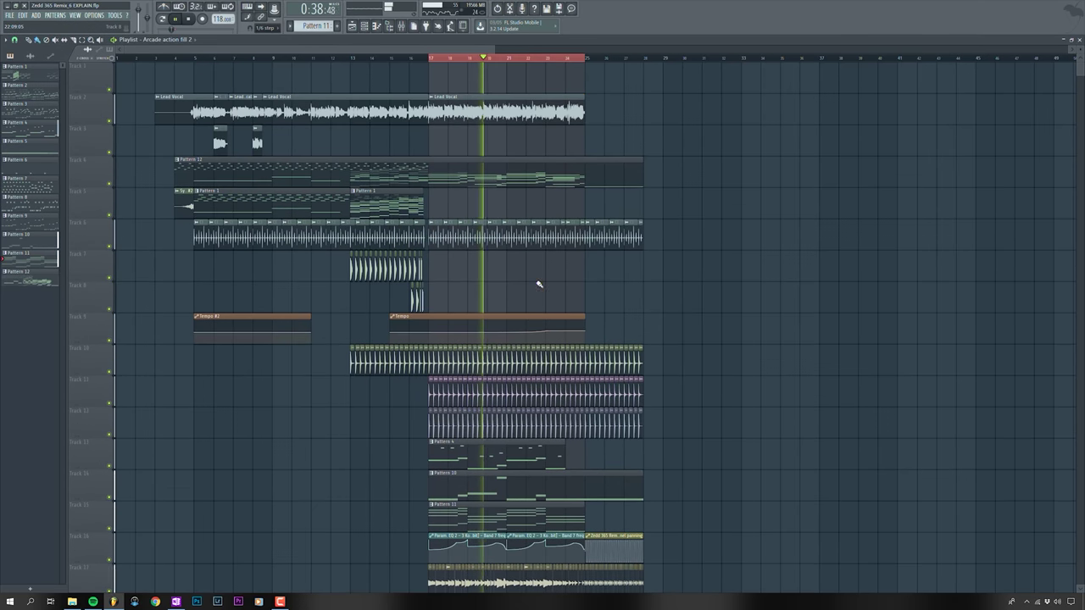
{"action": "left_click", "coordinate": [475, 111]}
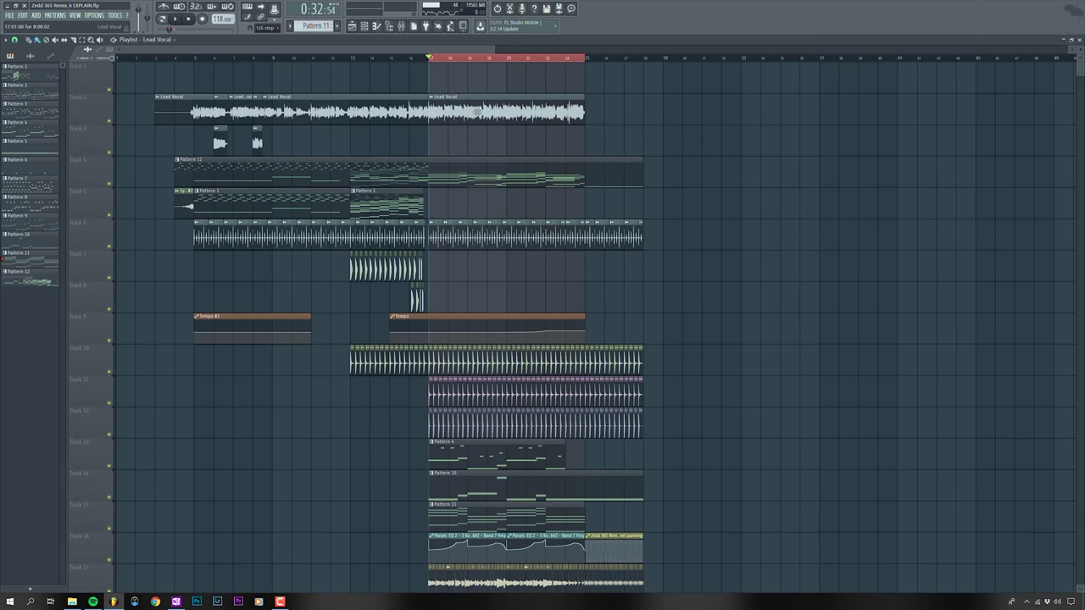
{"action": "double_click", "coordinate": [476, 111]}
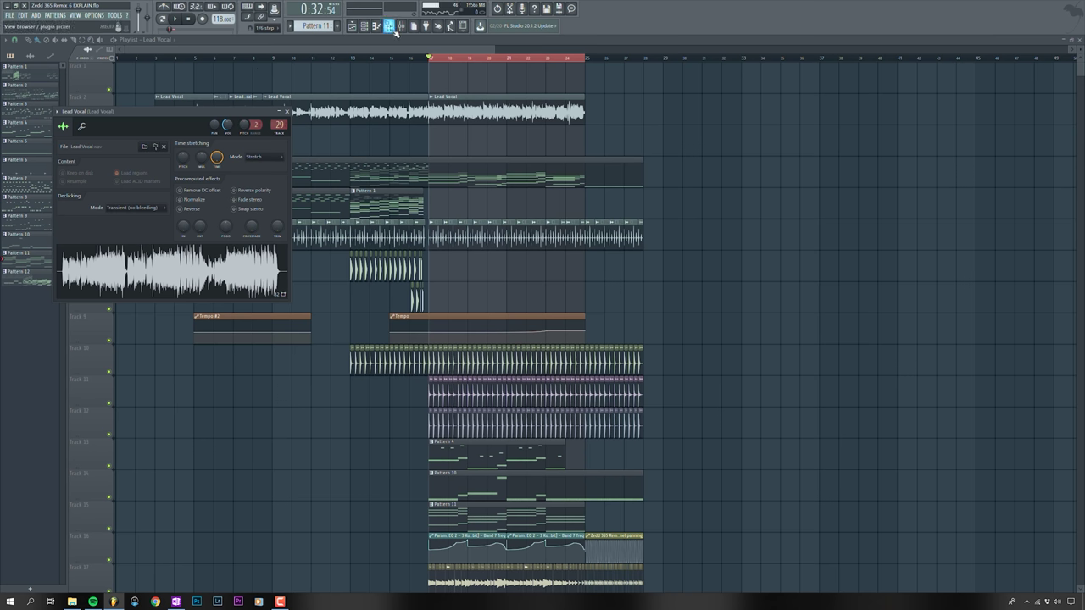
- Close the Lead Vocal channel settings, clear the loop selection and play the mix briefly from bar 25
{"action": "key", "text": "Escape"}
{"action": "scroll", "coordinate": [937, 251], "scroll_direction": "up", "scroll_amount": 3}
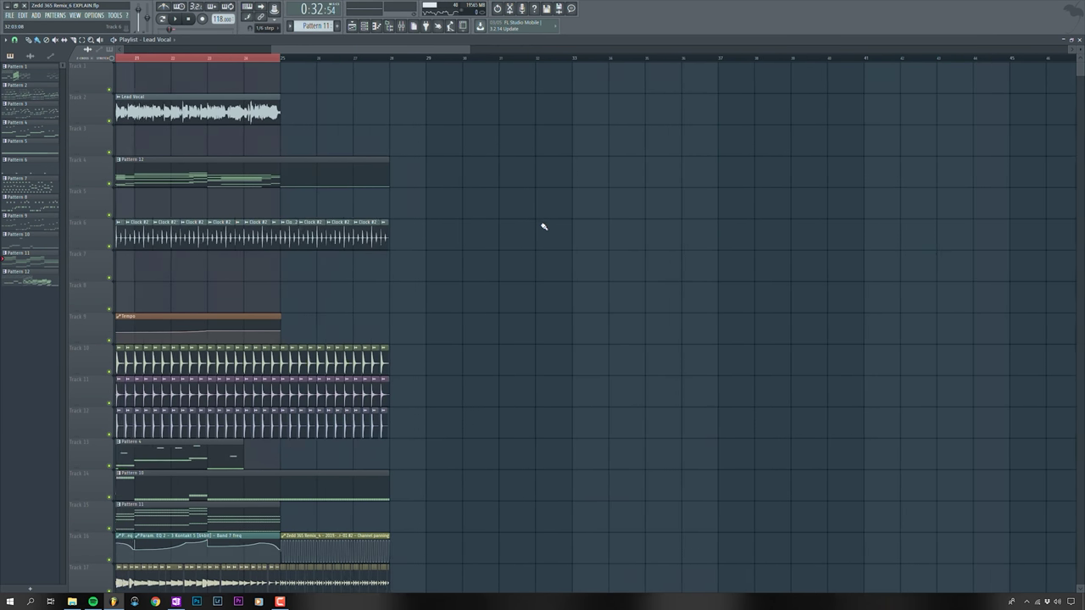
{"action": "scroll", "coordinate": [544, 225], "scroll_direction": "down", "scroll_amount": 2}
{"action": "scroll", "coordinate": [483, 208], "scroll_direction": "down", "scroll_amount": 3}
{"action": "left_click", "coordinate": [350, 59]}
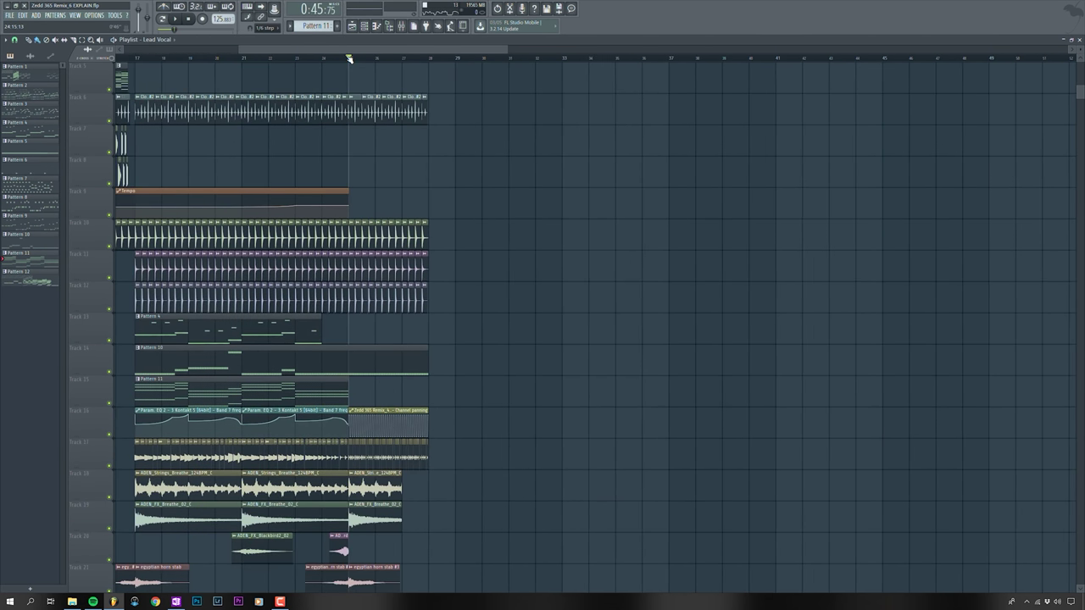
{"action": "key", "text": "space"}
{"action": "scroll", "coordinate": [421, 142], "scroll_direction": "down", "scroll_amount": 2}
{"action": "scroll", "coordinate": [366, 137], "scroll_direction": "down", "scroll_amount": 2}
{"action": "key", "text": "space"}
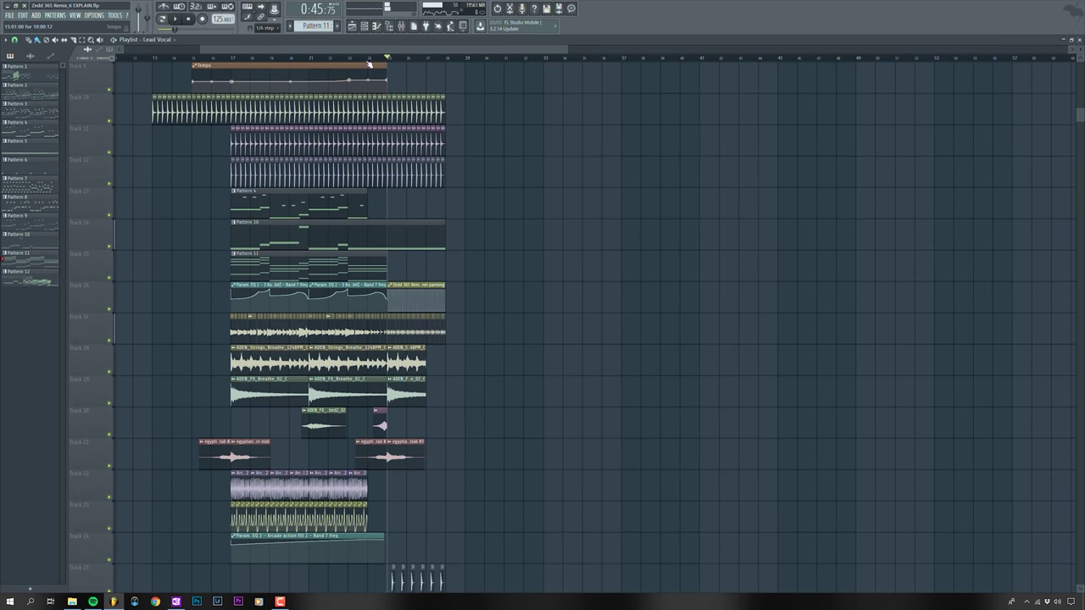
- Place the playhead at bar 24 and examine how the vocal, drum, pattern and FX tracks are layered around the transition into bar 25
{"action": "left_click", "coordinate": [368, 59]}
{"action": "scroll", "coordinate": [339, 138], "scroll_direction": "up", "scroll_amount": 4}
{"action": "scroll", "coordinate": [623, 330], "scroll_direction": "up", "scroll_amount": 3}
{"action": "scroll", "coordinate": [621, 329], "scroll_direction": "up", "scroll_amount": 1}
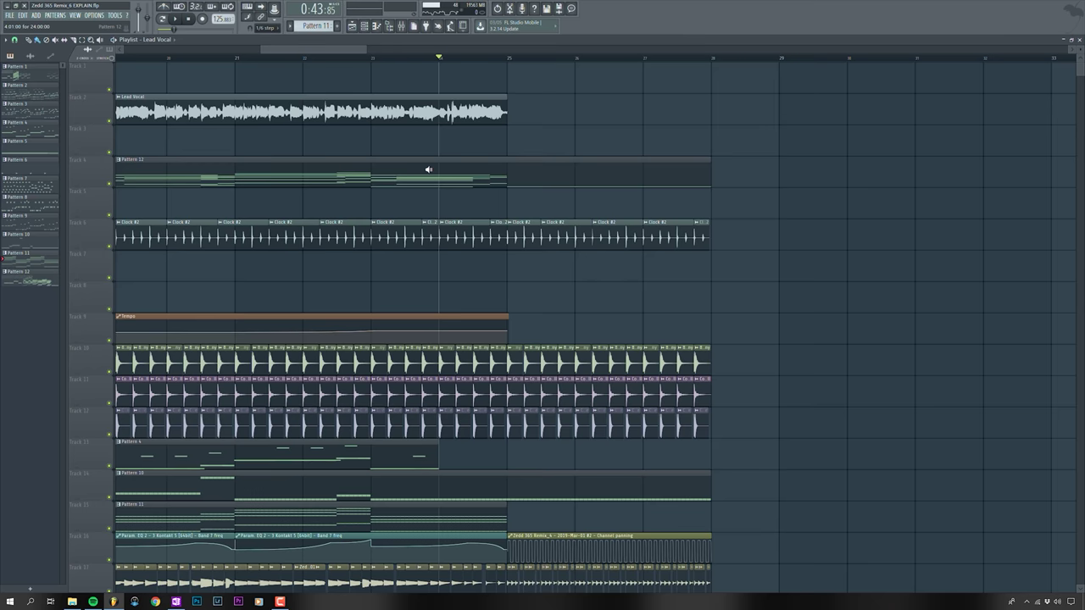
{"action": "scroll", "coordinate": [481, 173], "scroll_direction": "down", "scroll_amount": 6}
{"action": "scroll", "coordinate": [485, 291], "scroll_direction": "up", "scroll_amount": 3}
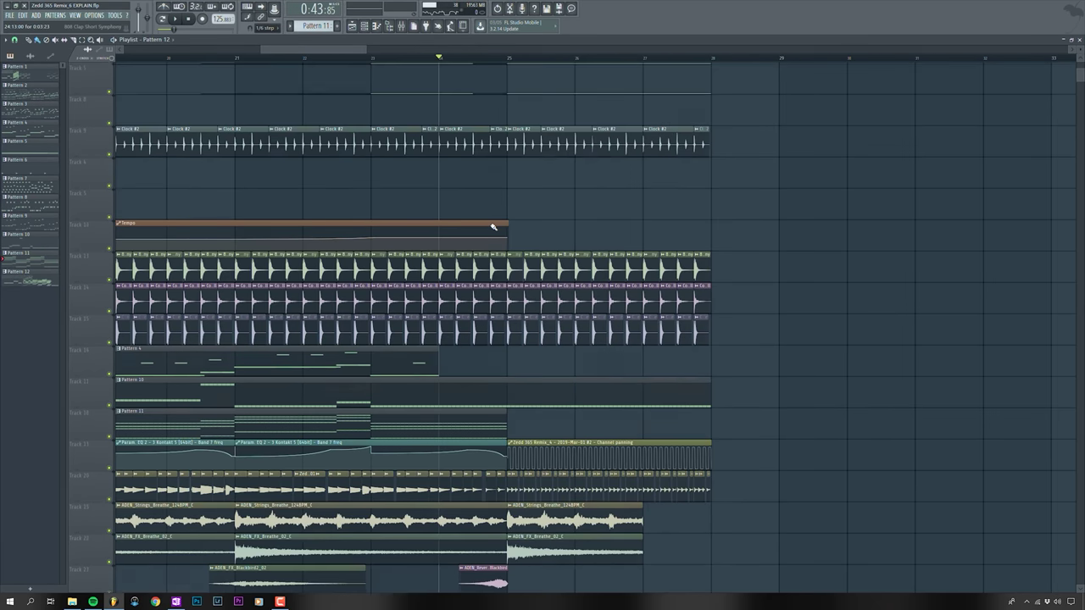
{"action": "scroll", "coordinate": [494, 226], "scroll_direction": "up", "scroll_amount": 3}
{"action": "left_click_drag", "start_coordinate": [545, 226], "coordinate": [668, 223]}
{"action": "scroll", "coordinate": [627, 226], "scroll_direction": "down", "scroll_amount": 3}
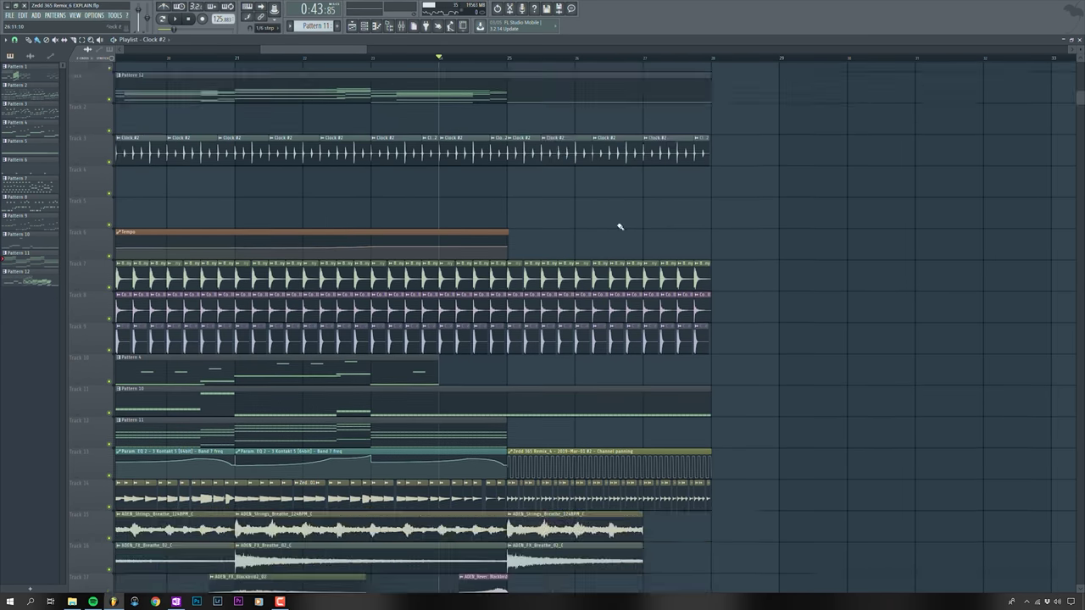
{"action": "scroll", "coordinate": [619, 226], "scroll_direction": "down", "scroll_amount": 2}
{"action": "mouse_move", "coordinate": [508, 200]}
{"action": "left_mouse_down"}
{"action": "mouse_move", "coordinate": [545, 204]}
{"action": "mouse_move", "coordinate": [513, 235]}
{"action": "mouse_move", "coordinate": [516, 260]}
{"action": "mouse_move", "coordinate": [605, 235]}
{"action": "mouse_move", "coordinate": [667, 235]}
{"action": "mouse_move", "coordinate": [446, 254]}
{"action": "left_mouse_up"}
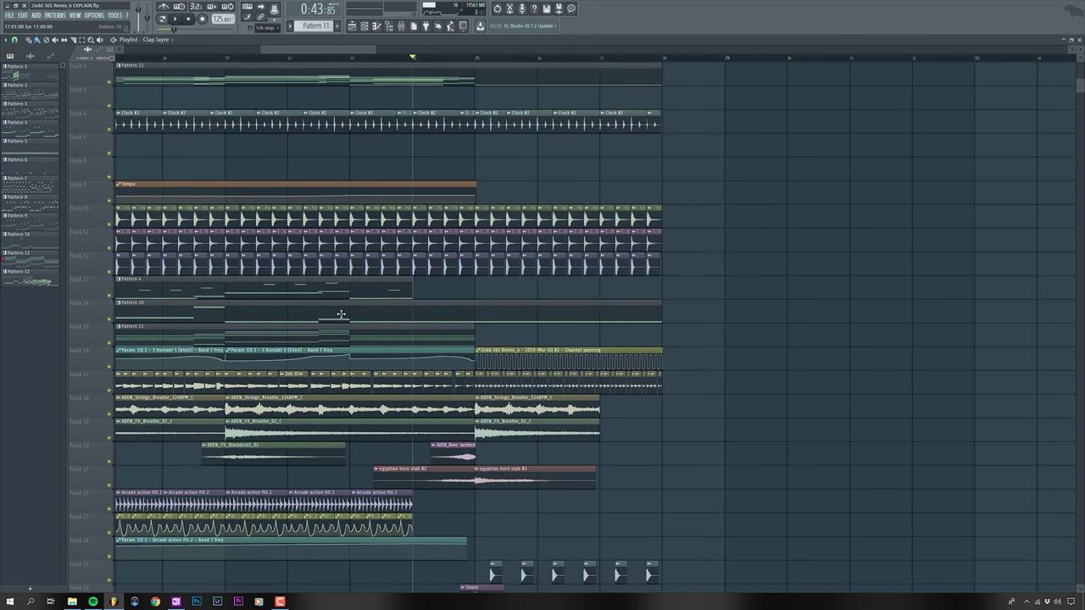
{"action": "left_click_drag", "start_coordinate": [337, 315], "coordinate": [338, 314]}
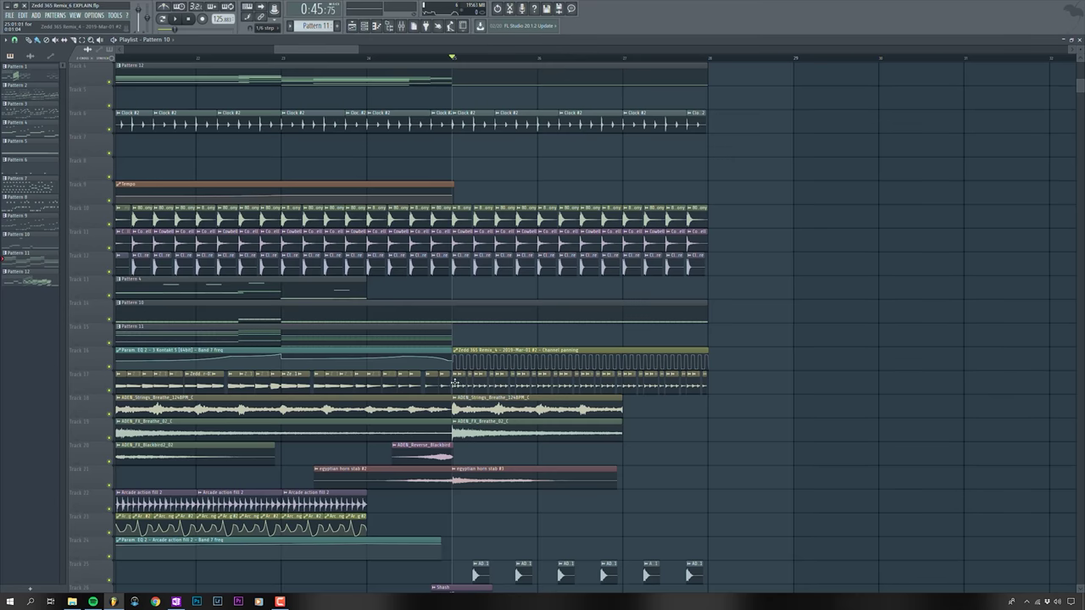
- Play from bar 25, and open the channel settings and mixer track of the chopped Zedd 365 Remix_4 - 2019-Mar-01 #2 clip
{"action": "key", "text": "space"}
{"action": "double_click", "coordinate": [529, 386]}
{"action": "left_click", "coordinate": [403, 26]}
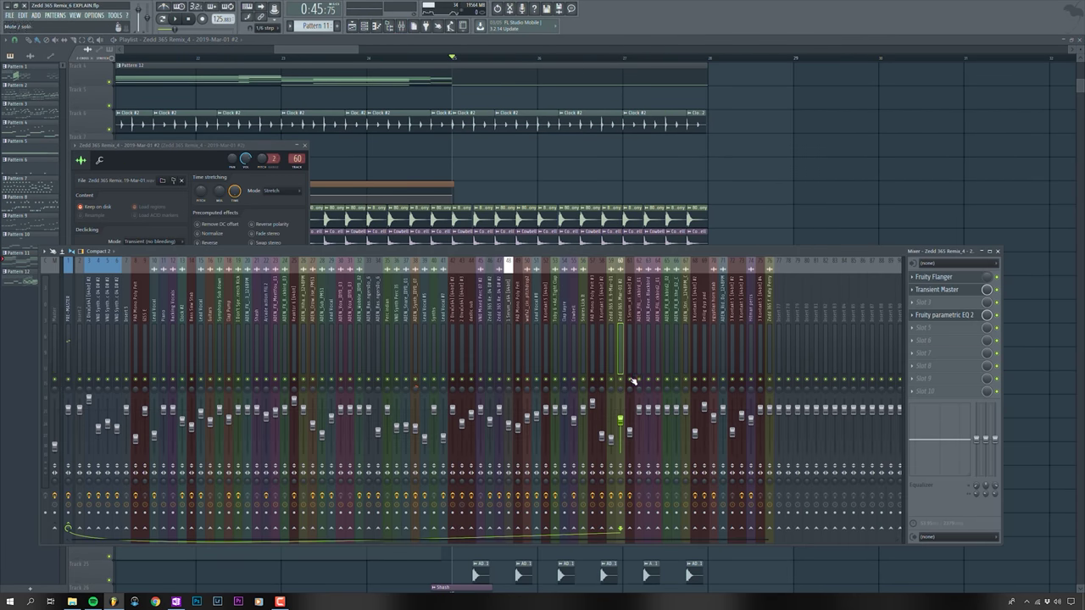